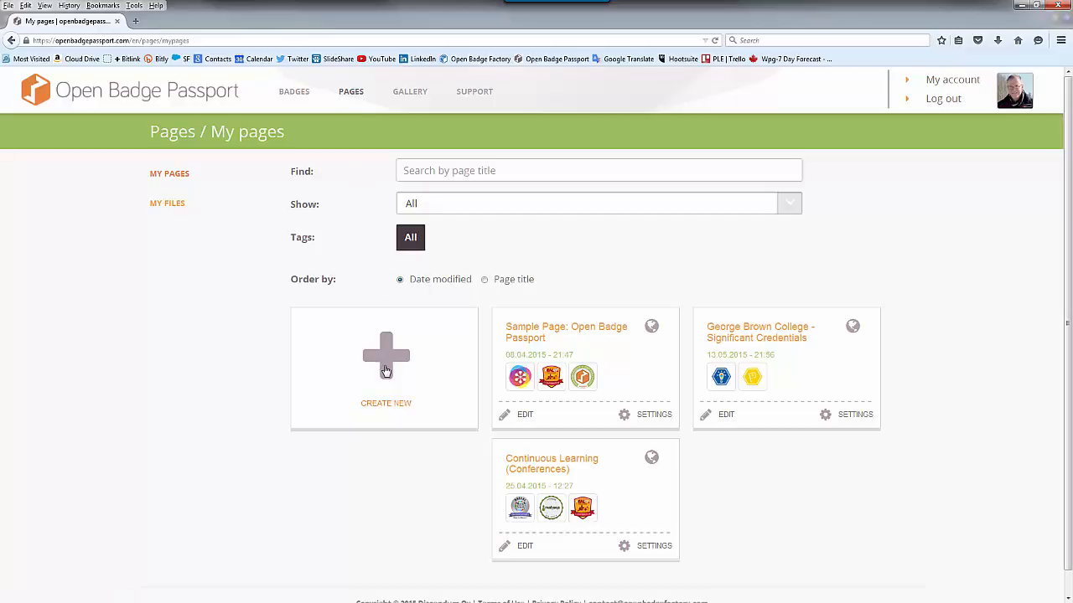
Step: Create a new page and title it "Badge Community Supporter"
{"action": "left_click", "coordinate": [391, 362]}
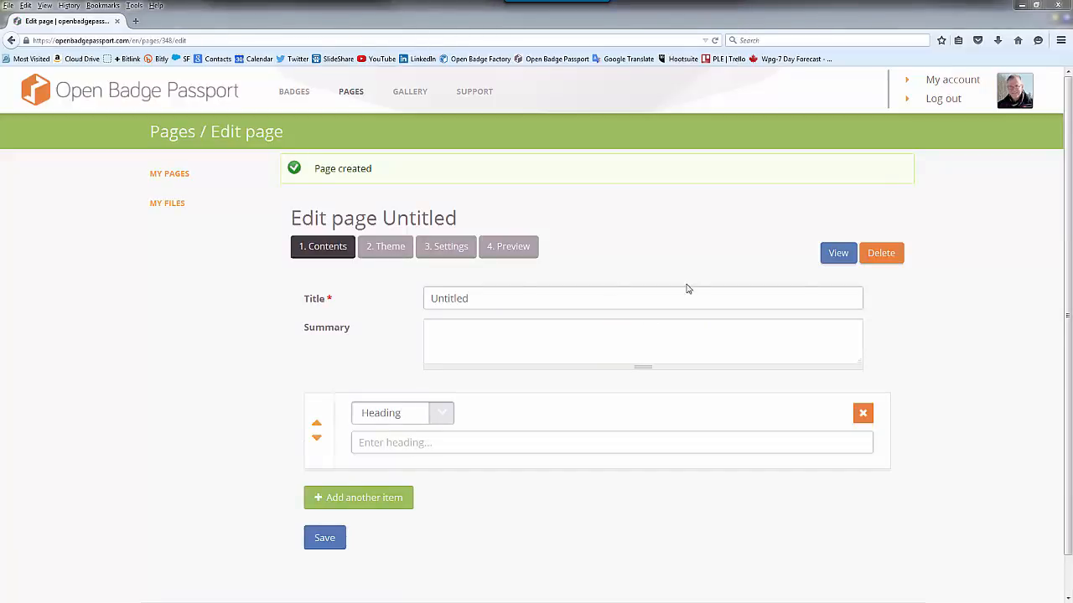
{"action": "left_click_drag", "start_coordinate": [469, 298], "coordinate": [422, 300]}
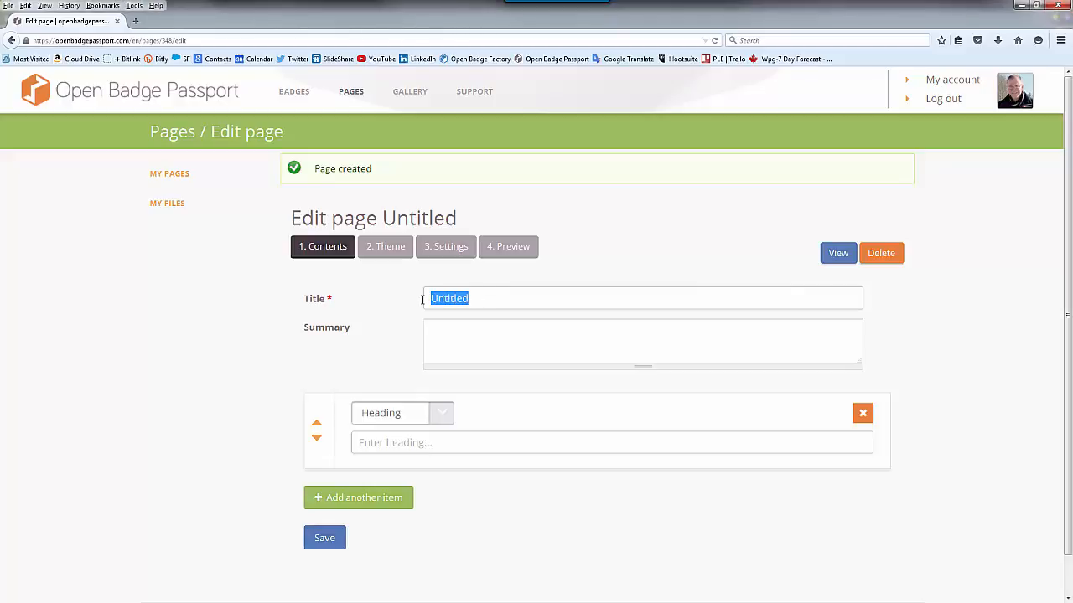
{"action": "type", "text": "Badge Community Supporter"}
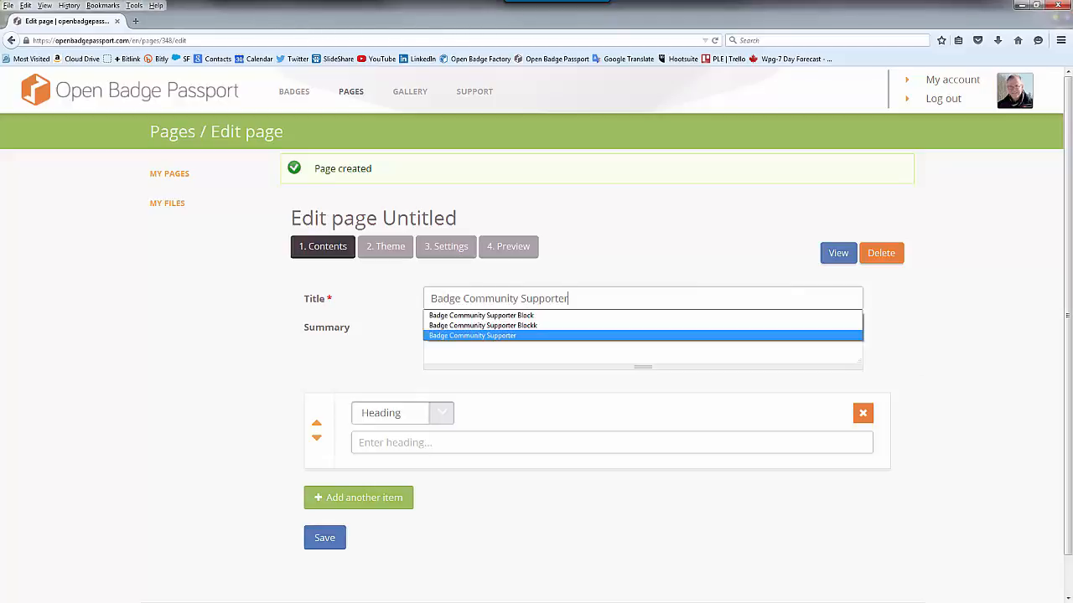
{"action": "key", "text": "Return"}
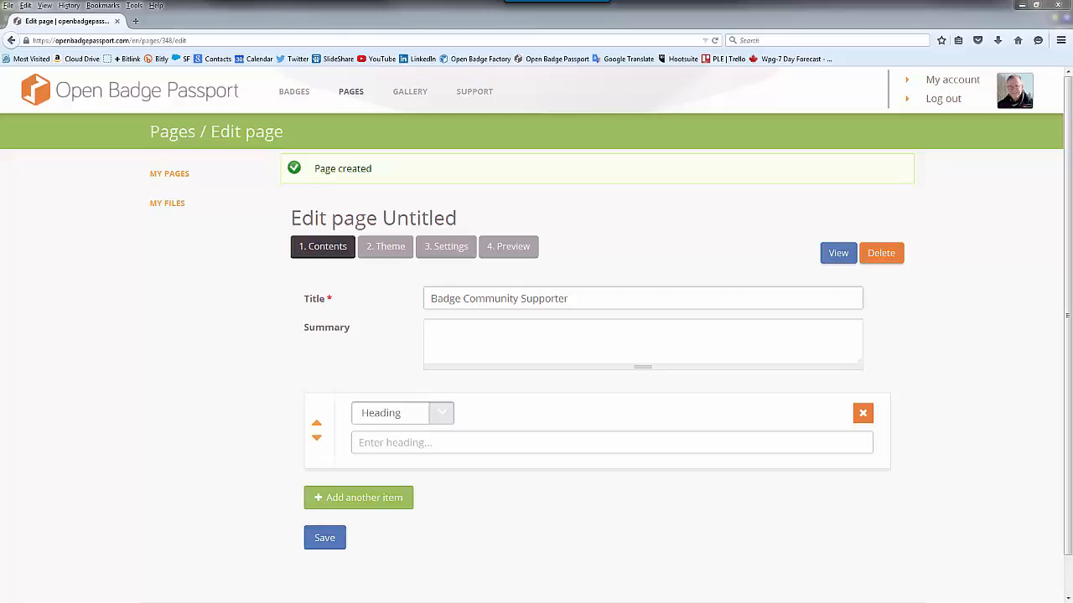
Step: Enter the page summary "A collection of badges that demonstrate what my role in the badge community has been."
{"action": "left_click", "coordinate": [708, 345]}
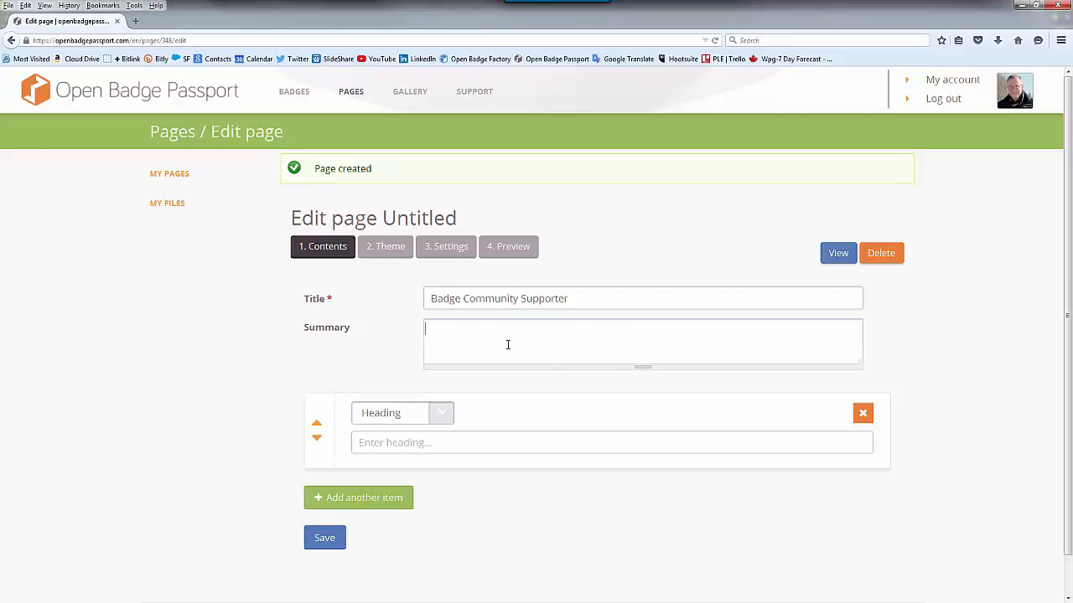
{"action": "type", "text": "A collection of badges that demonstrate what my role in the badge community has been."}
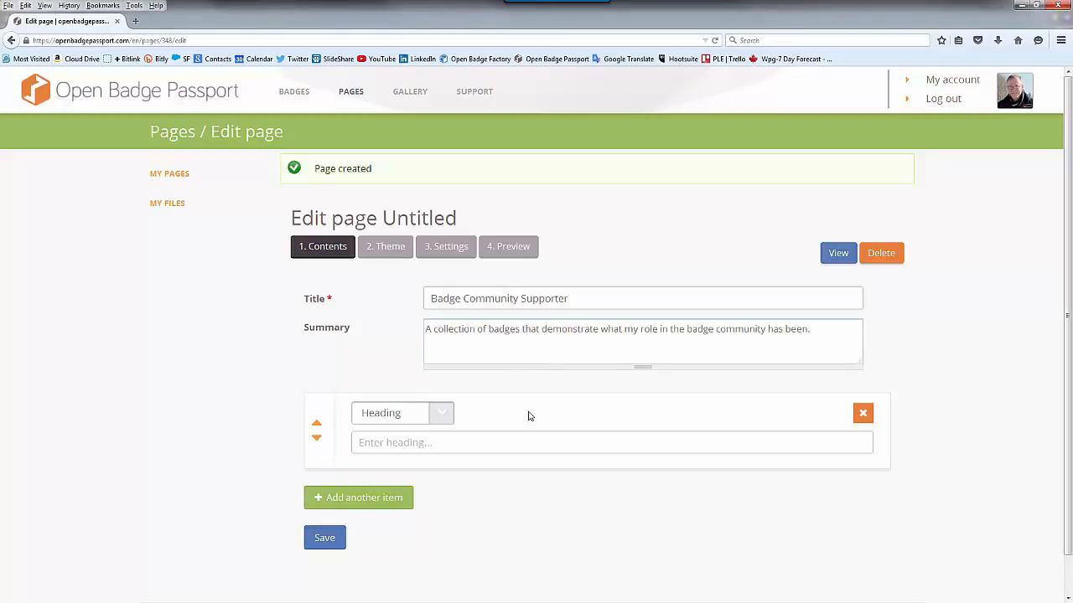
{"action": "left_click", "coordinate": [585, 387]}
Step: Change the first content item to a Badge item showing Badge Alliance / Open Badges Advocate
{"action": "left_click", "coordinate": [442, 416]}
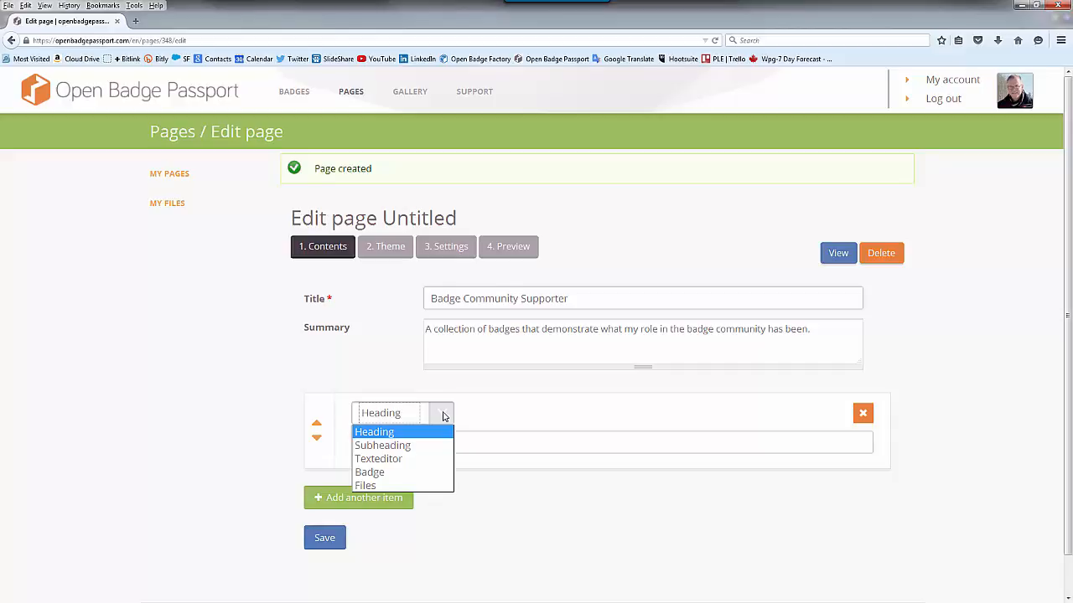
{"action": "left_click", "coordinate": [437, 473]}
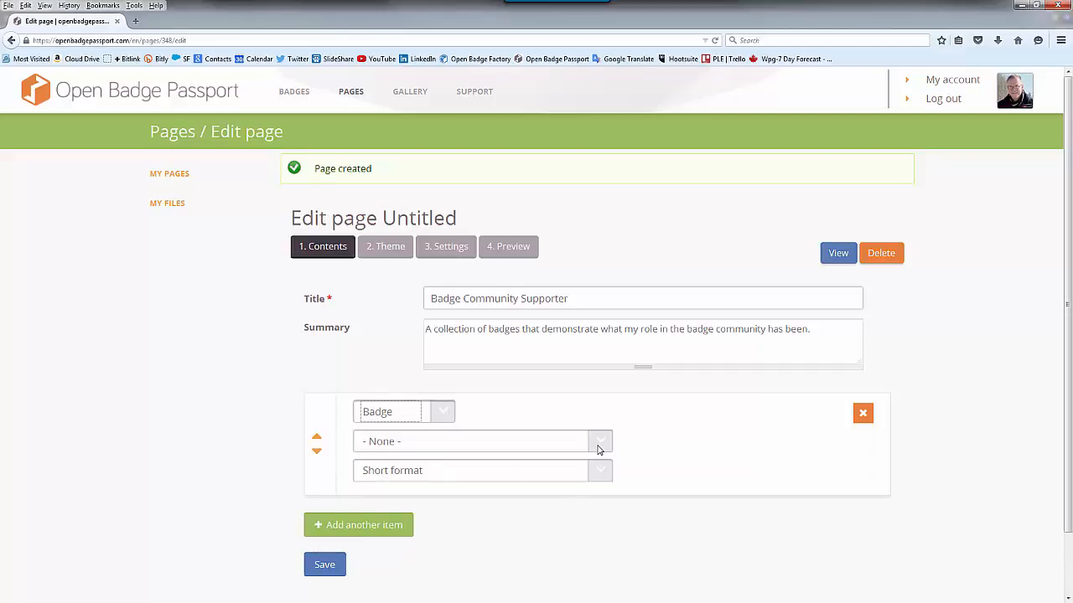
{"action": "left_click", "coordinate": [553, 443]}
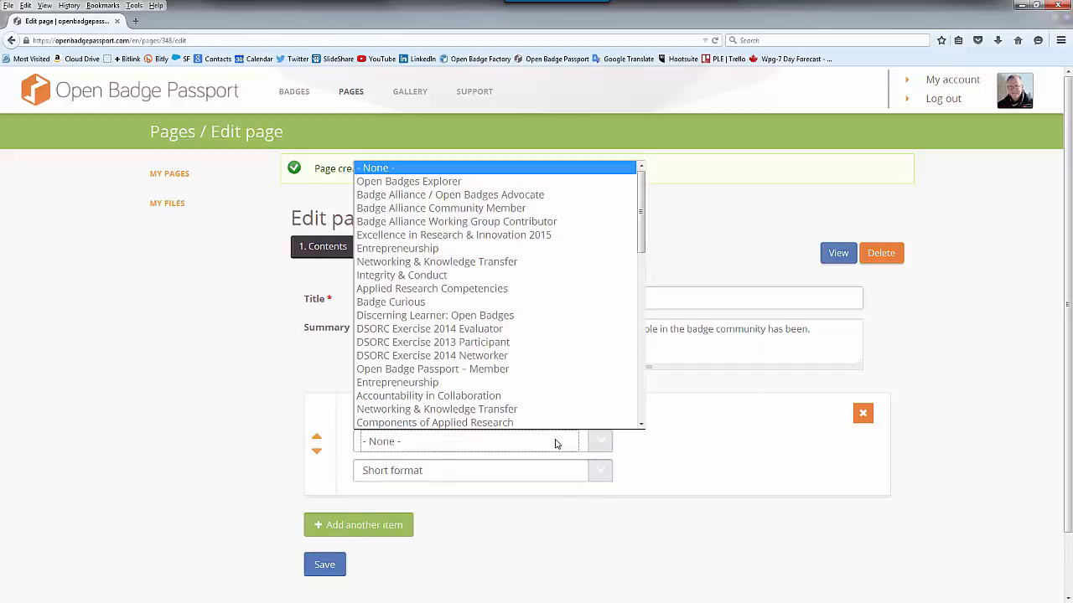
{"action": "left_click", "coordinate": [482, 198]}
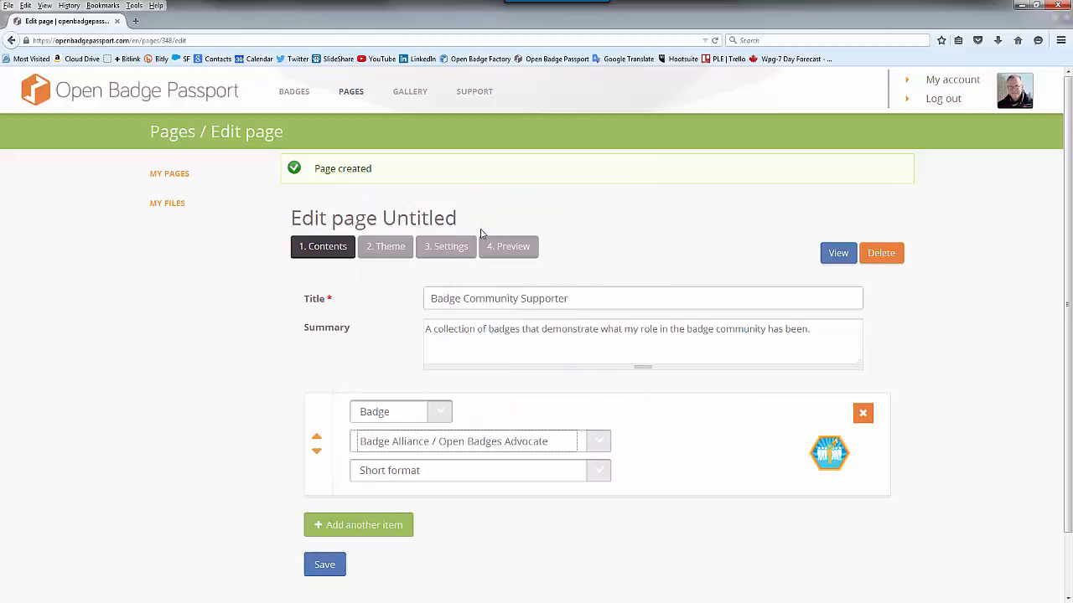
Step: Add a second content item as a Badge showing Badge Alliance Community Member
{"action": "left_click", "coordinate": [362, 526]}
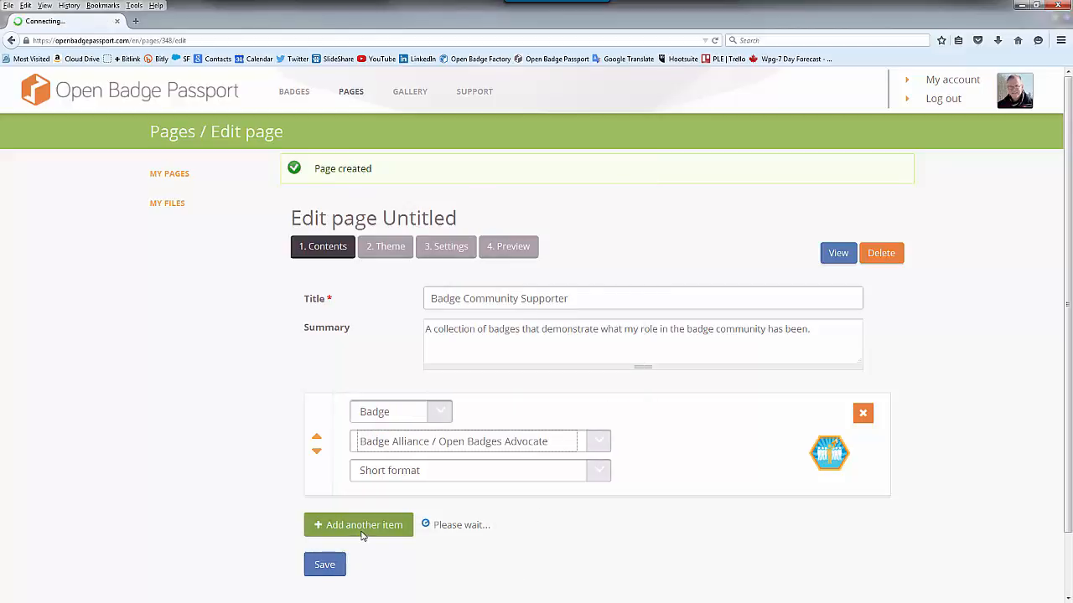
{"action": "left_click", "coordinate": [385, 530]}
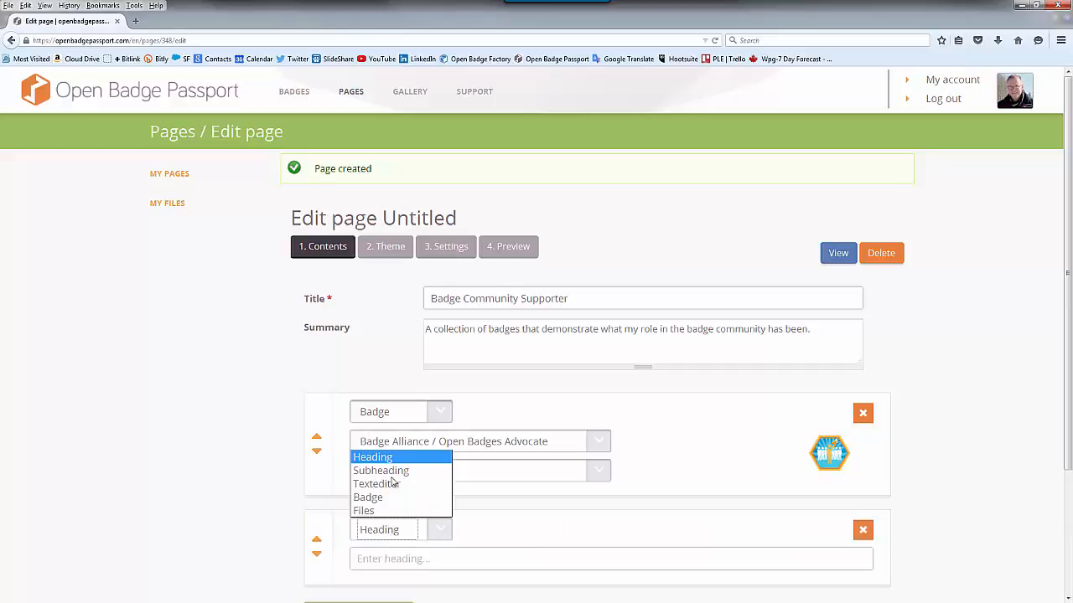
{"action": "left_click", "coordinate": [379, 500]}
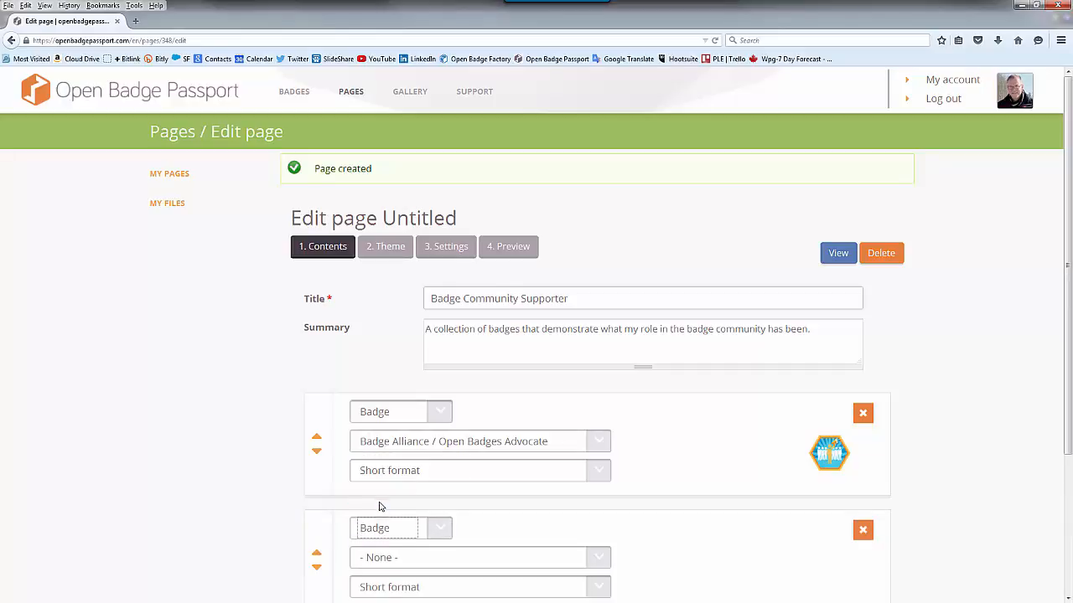
{"action": "left_click", "coordinate": [413, 564]}
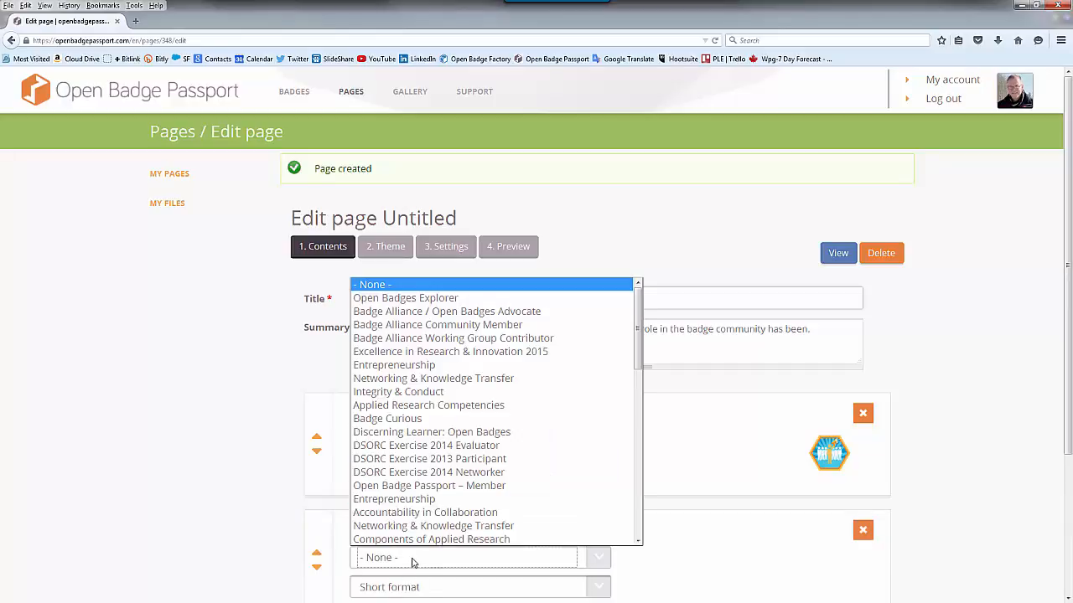
{"action": "left_click", "coordinate": [436, 325]}
Step: Add a third content item as a Badge showing Badge Alliance Working Group Contributor
{"action": "scroll", "coordinate": [807, 552], "scroll_direction": "down", "scroll_amount": 2}
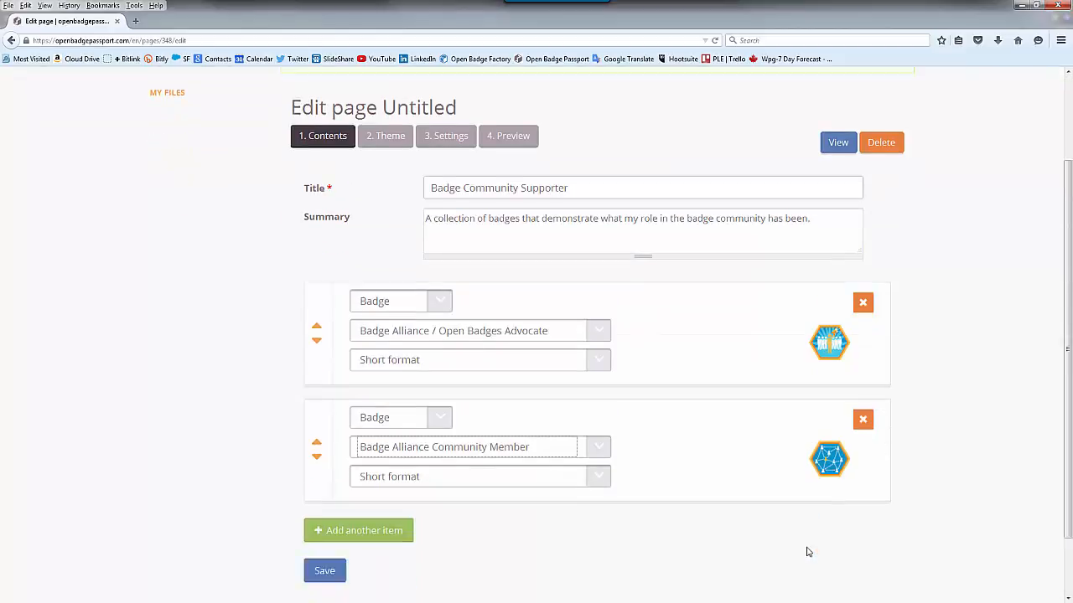
{"action": "scroll", "coordinate": [807, 553], "scroll_direction": "down", "scroll_amount": 2}
{"action": "left_click", "coordinate": [366, 458]}
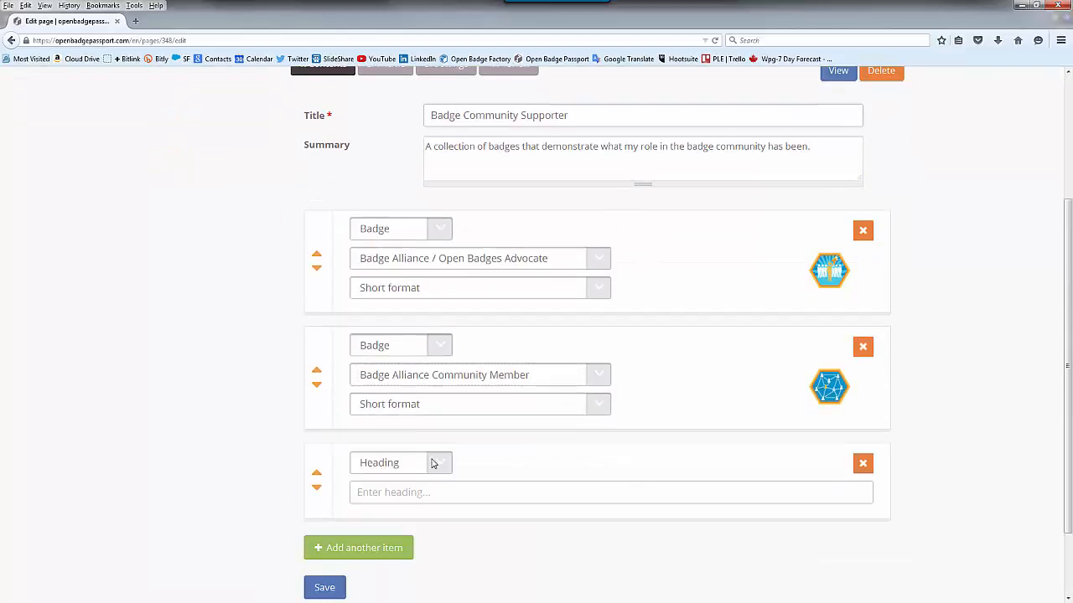
{"action": "left_click", "coordinate": [445, 465]}
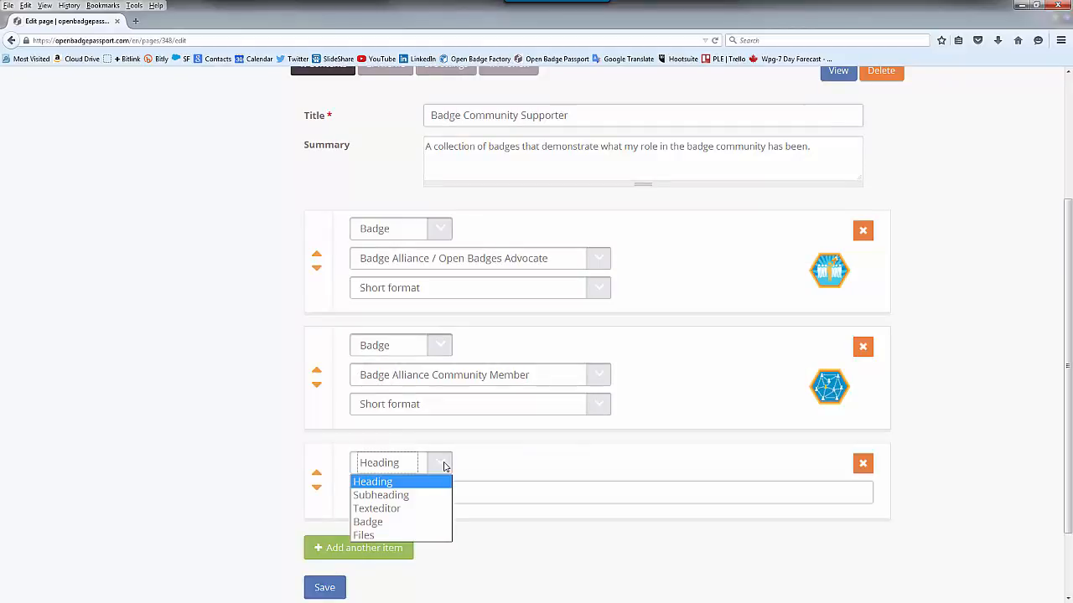
{"action": "left_click", "coordinate": [429, 522]}
{"action": "left_click", "coordinate": [443, 494]}
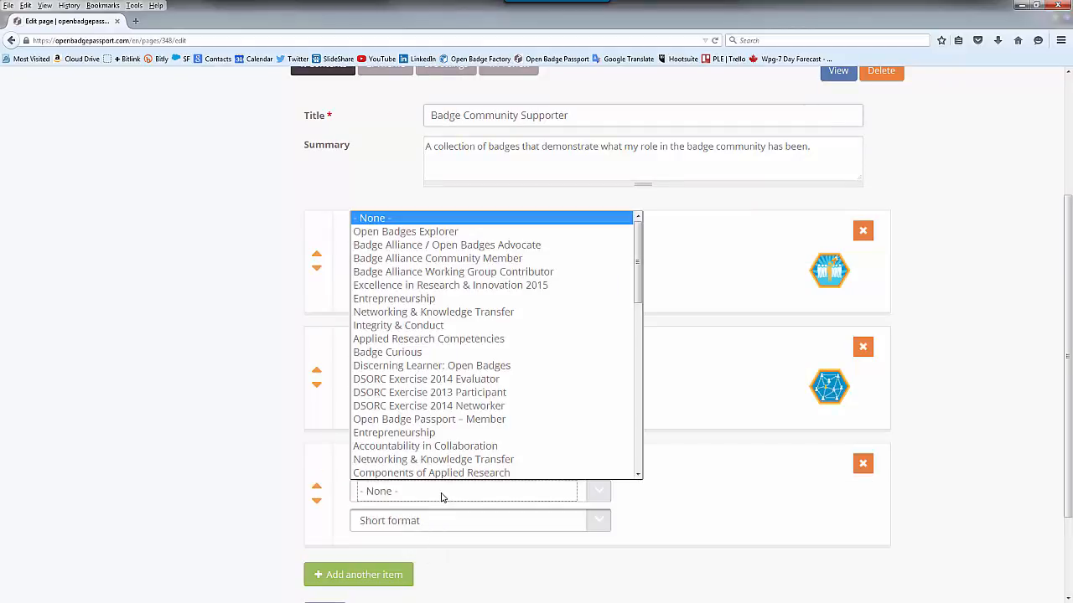
{"action": "left_click", "coordinate": [444, 276]}
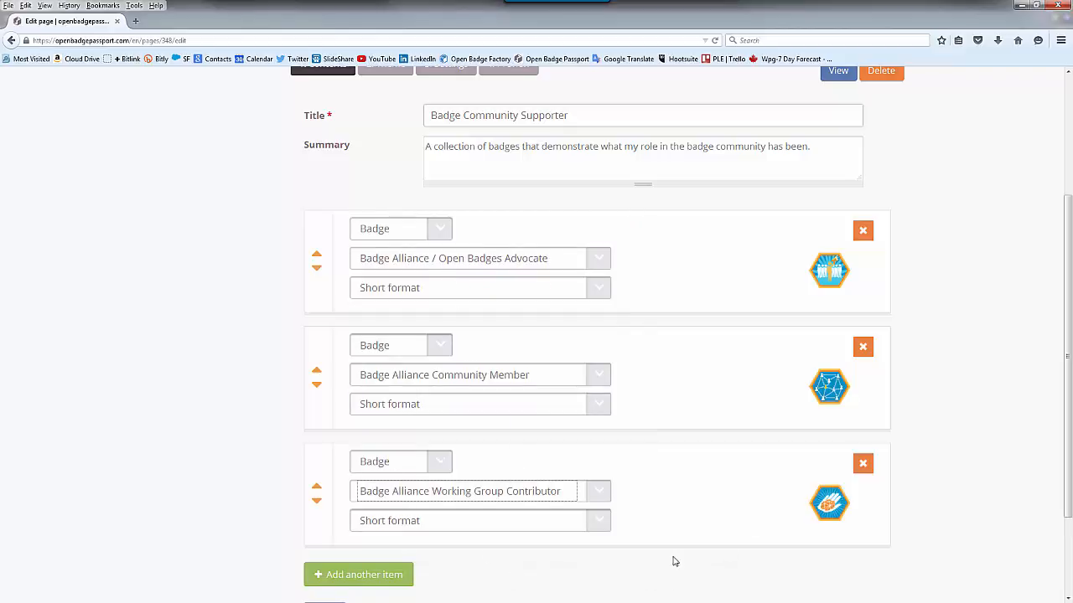
Step: Add a fourth content item below the badges and set its type to Files
{"action": "scroll", "coordinate": [659, 562], "scroll_direction": "down", "scroll_amount": 3}
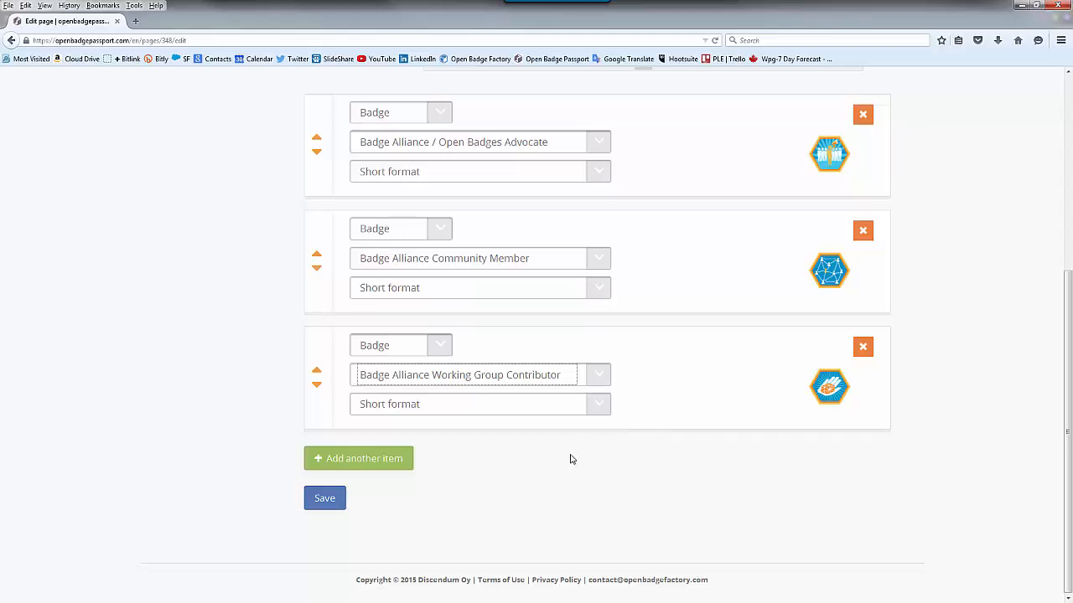
{"action": "left_click", "coordinate": [346, 466]}
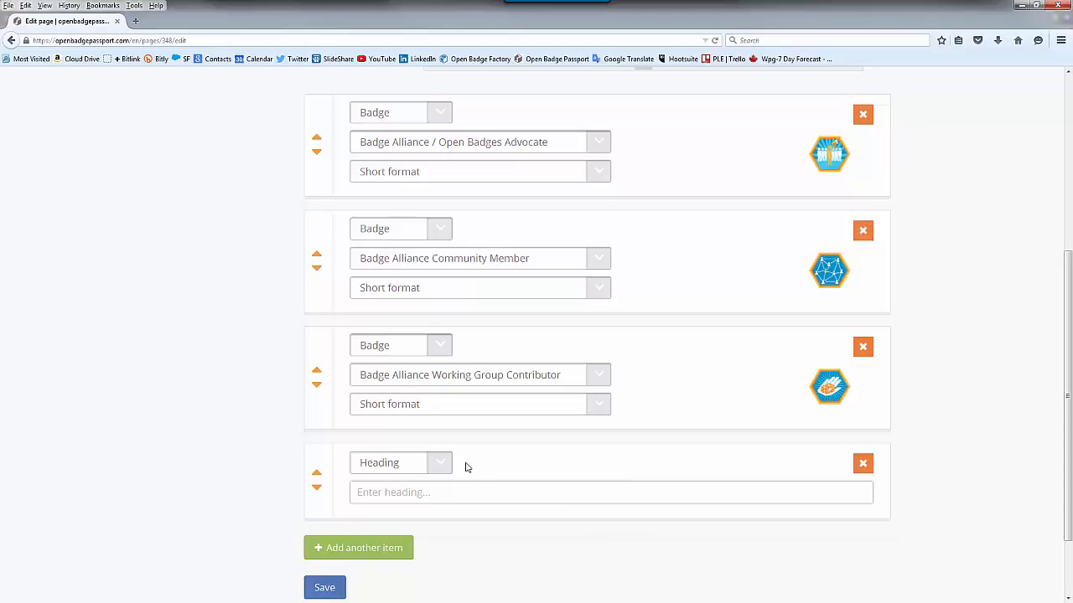
{"action": "left_click", "coordinate": [448, 468]}
{"action": "left_click", "coordinate": [434, 536]}
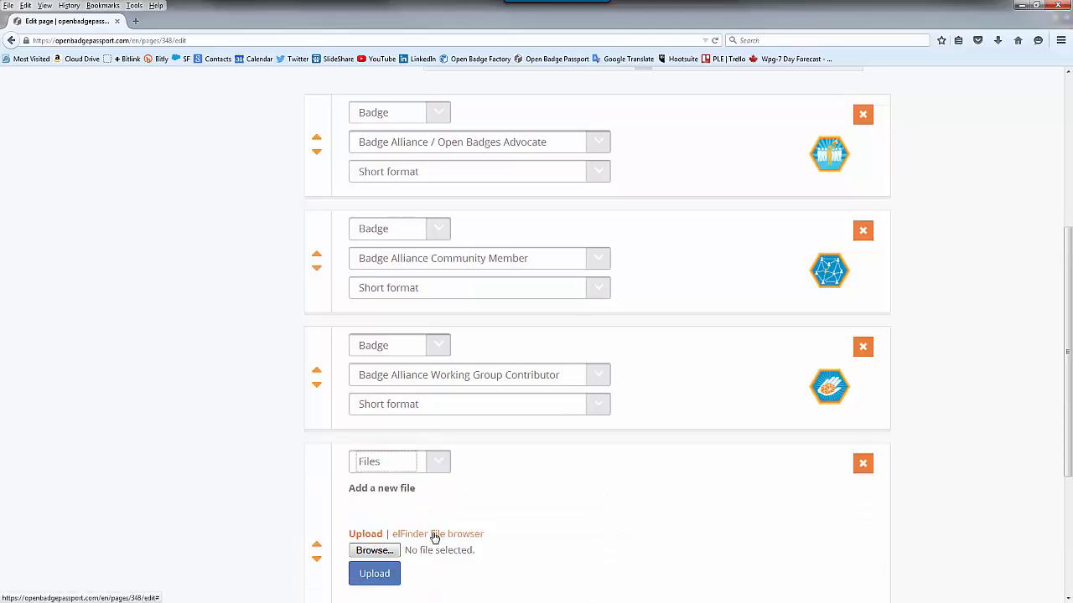
Step: Attach the stored CV PDF to the Files item through the elFinder file browser and save the page
{"action": "scroll", "coordinate": [655, 529], "scroll_direction": "down", "scroll_amount": 3}
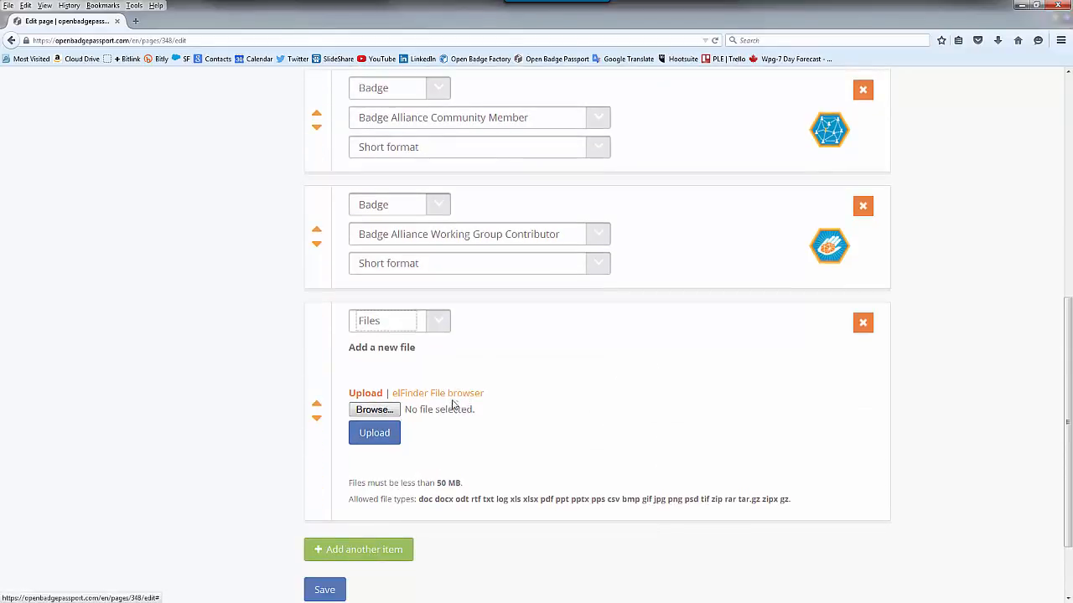
{"action": "left_click", "coordinate": [453, 394]}
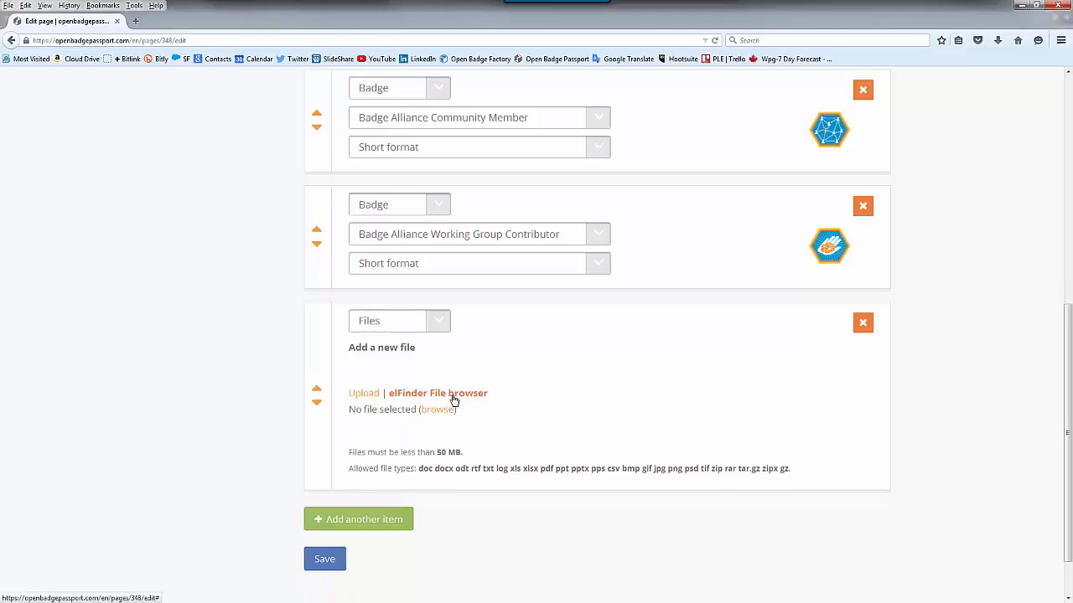
{"action": "left_click", "coordinate": [437, 410]}
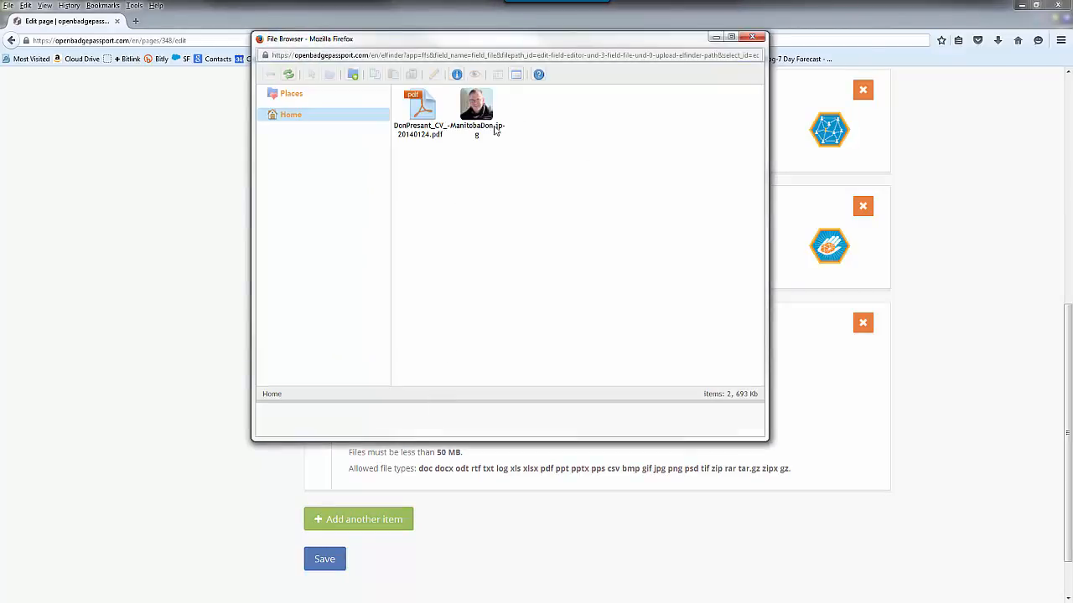
{"action": "left_click", "coordinate": [423, 102]}
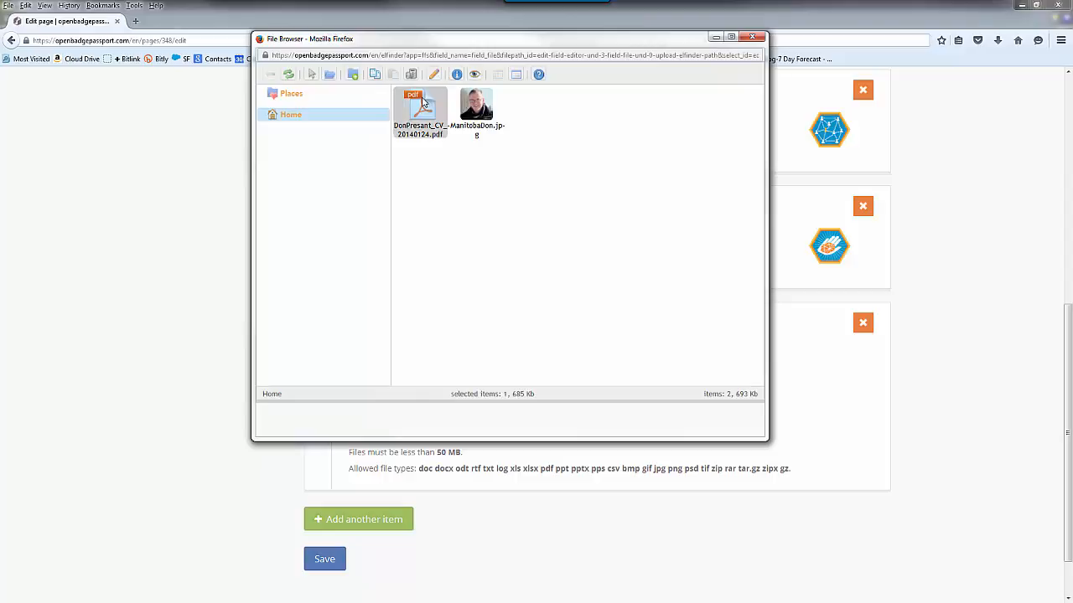
{"action": "double_click", "coordinate": [423, 101]}
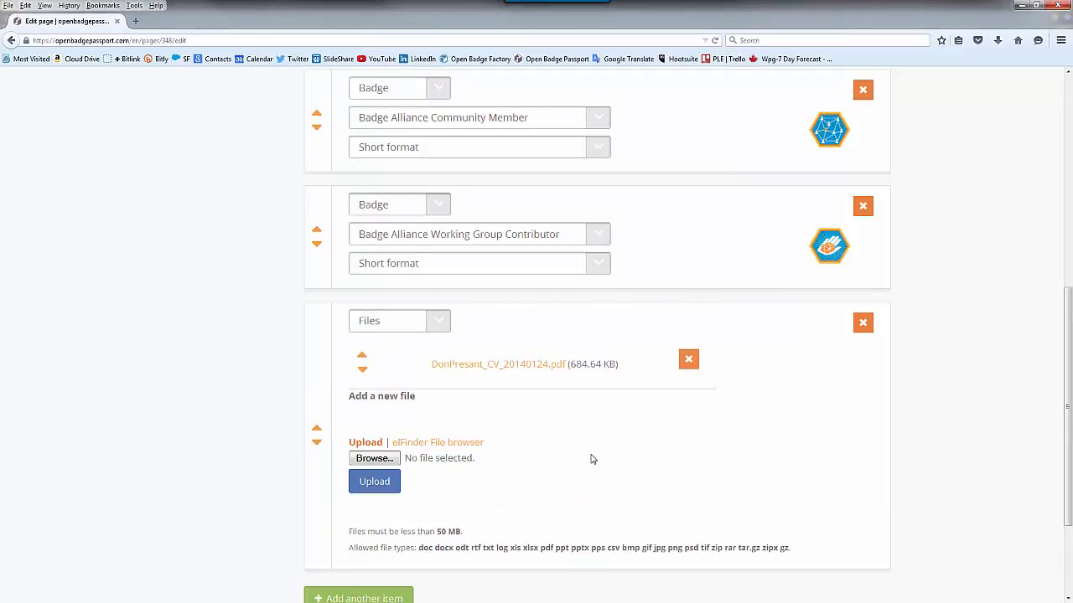
{"action": "scroll", "coordinate": [670, 475], "scroll_direction": "down", "scroll_amount": 3}
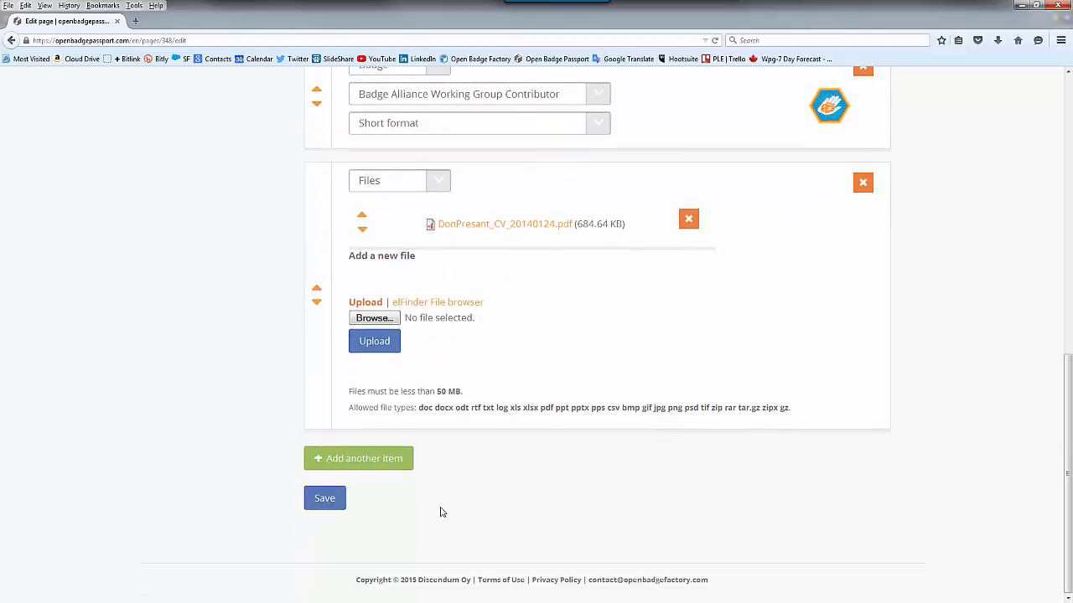
{"action": "left_click", "coordinate": [328, 499]}
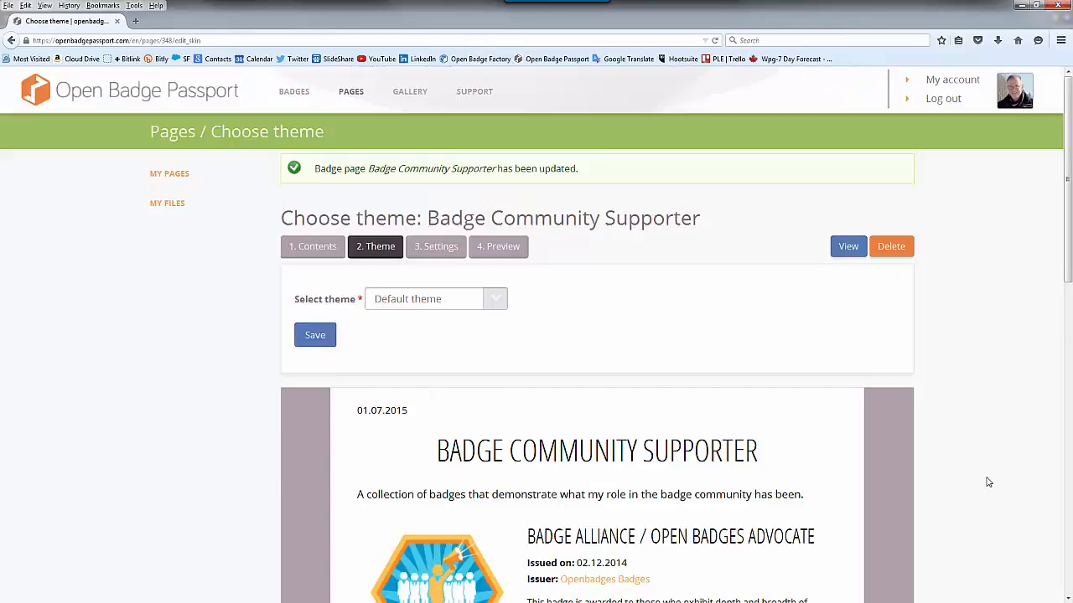
Step: Review the themed page with its title, summary and badge entries in the default theme
{"action": "scroll", "coordinate": [989, 483], "scroll_direction": "down", "scroll_amount": 5}
{"action": "scroll", "coordinate": [989, 482], "scroll_direction": "up", "scroll_amount": 1}
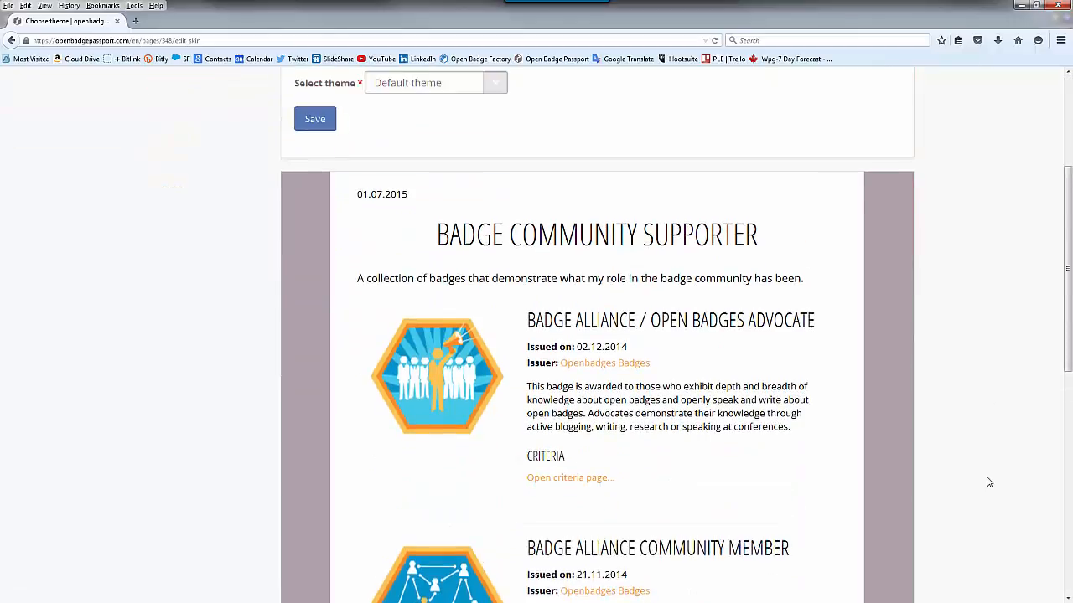
{"action": "scroll", "coordinate": [988, 483], "scroll_direction": "down", "scroll_amount": 2}
{"action": "scroll", "coordinate": [989, 483], "scroll_direction": "down", "scroll_amount": 8}
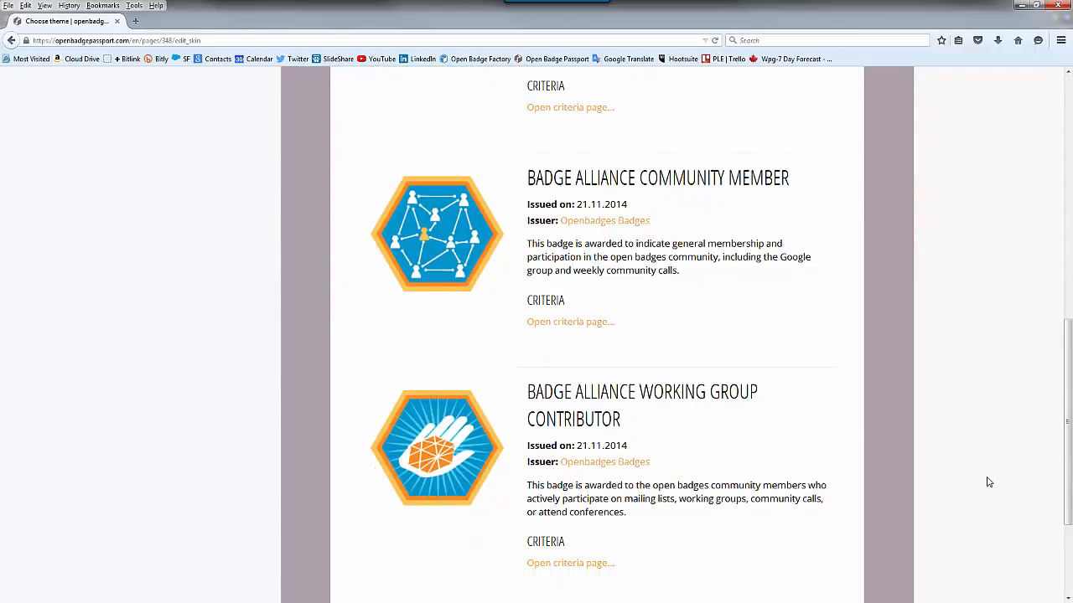
{"action": "scroll", "coordinate": [988, 483], "scroll_direction": "up", "scroll_amount": 8}
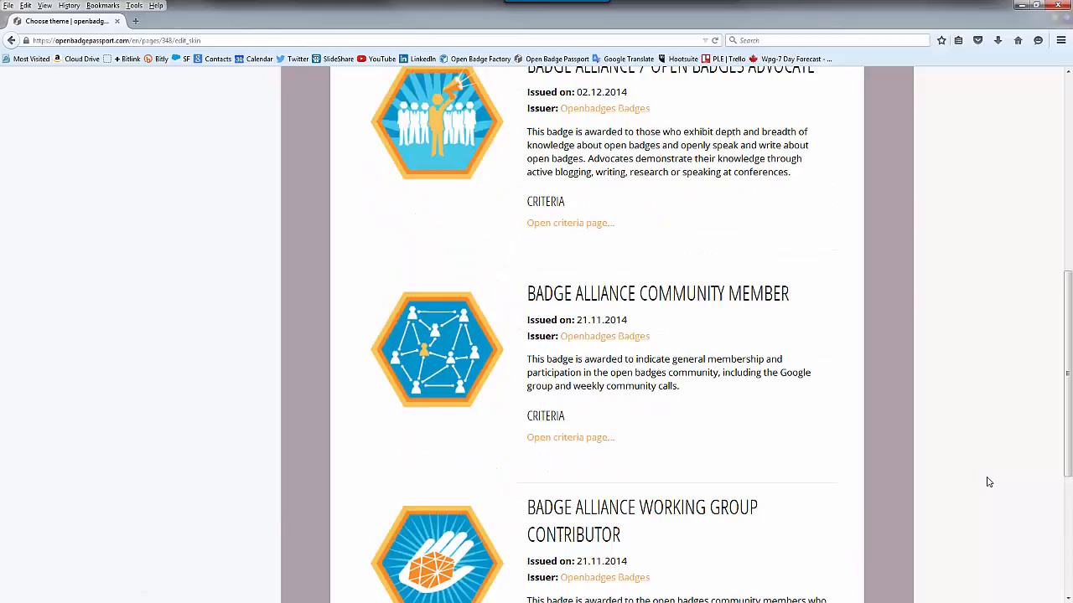
{"action": "scroll", "coordinate": [988, 482], "scroll_direction": "up", "scroll_amount": 3}
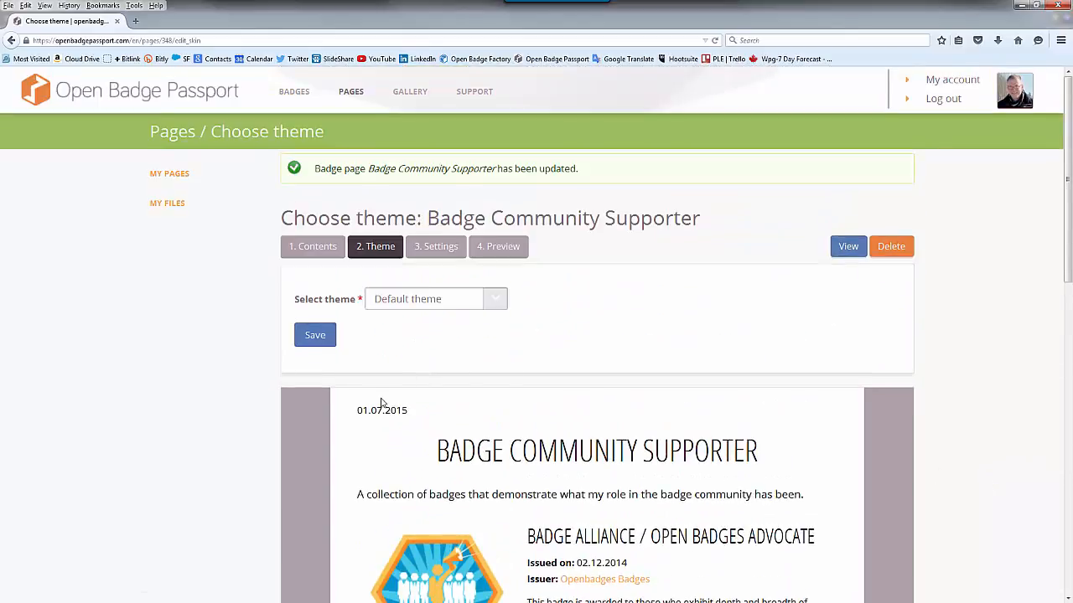
Step: Return to the page contents and add a Badge item showing Online adult learning promoter below the Files item
{"action": "left_click", "coordinate": [312, 249]}
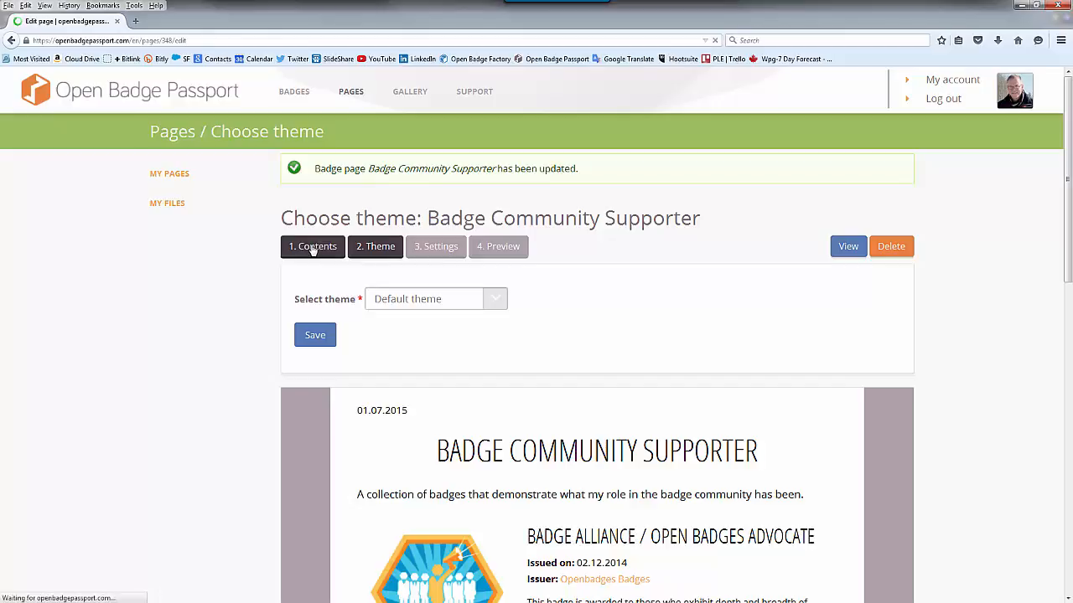
{"action": "scroll", "coordinate": [612, 421], "scroll_direction": "down", "scroll_amount": 1}
{"action": "scroll", "coordinate": [612, 421], "scroll_direction": "down", "scroll_amount": 10}
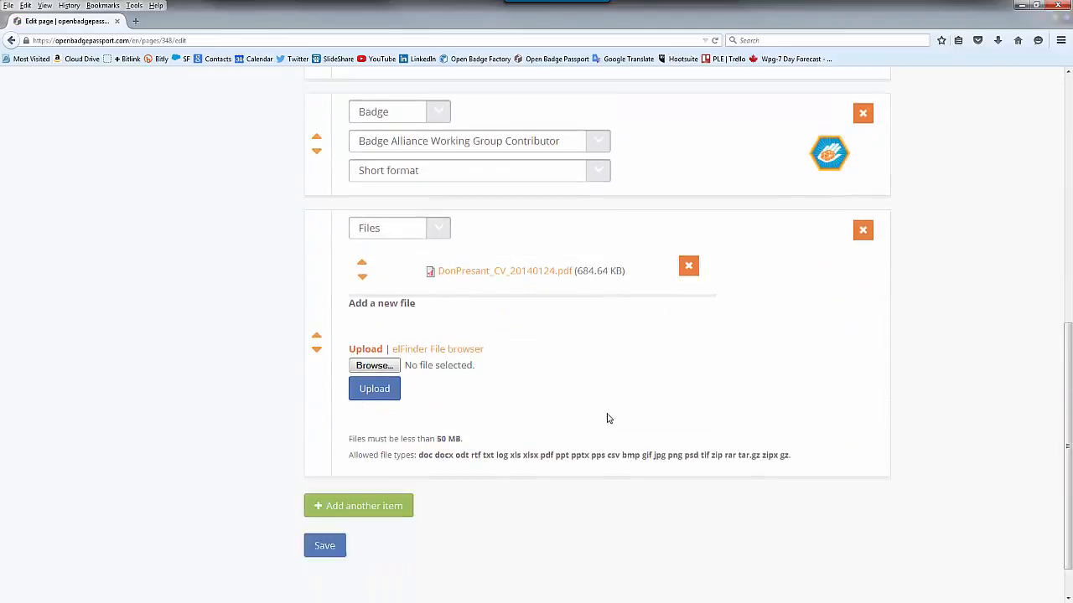
{"action": "left_click", "coordinate": [391, 467]}
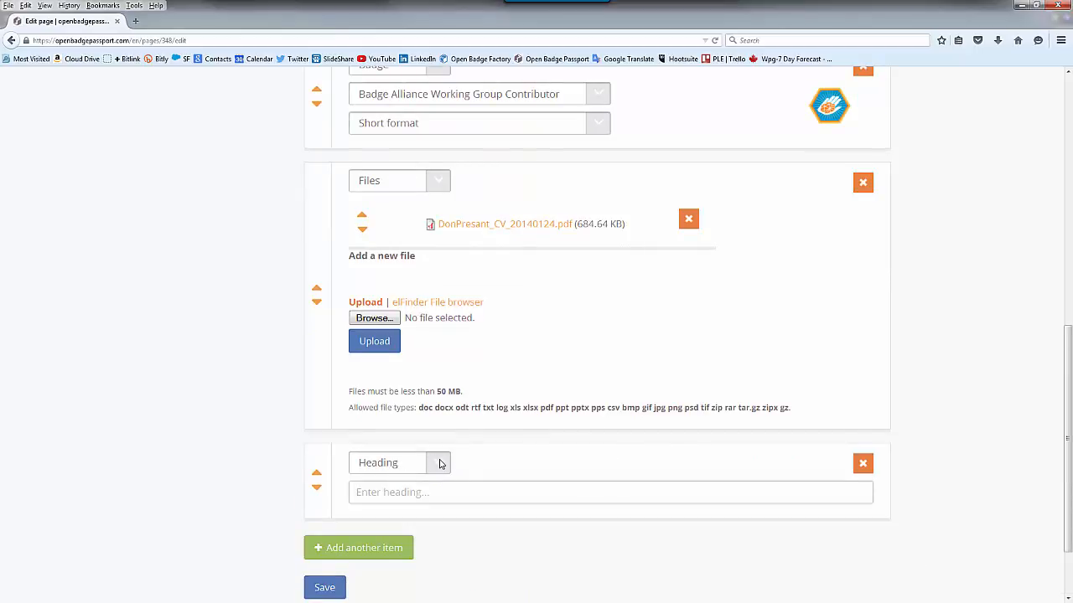
{"action": "left_click", "coordinate": [441, 463]}
{"action": "left_click", "coordinate": [427, 525]}
{"action": "left_click", "coordinate": [462, 493]}
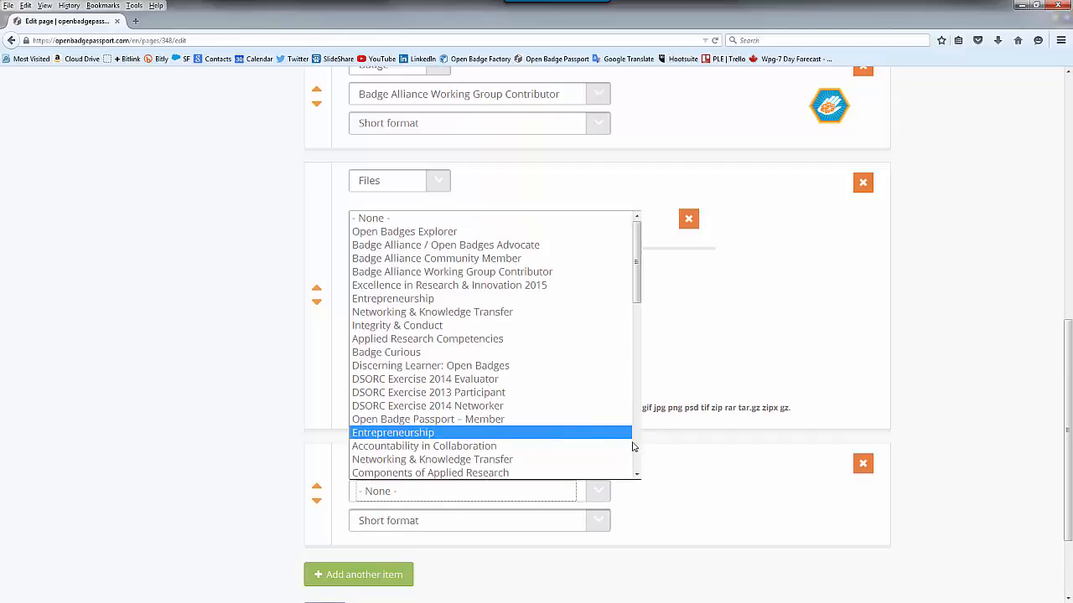
{"action": "scroll", "coordinate": [635, 450], "scroll_direction": "down", "scroll_amount": 5}
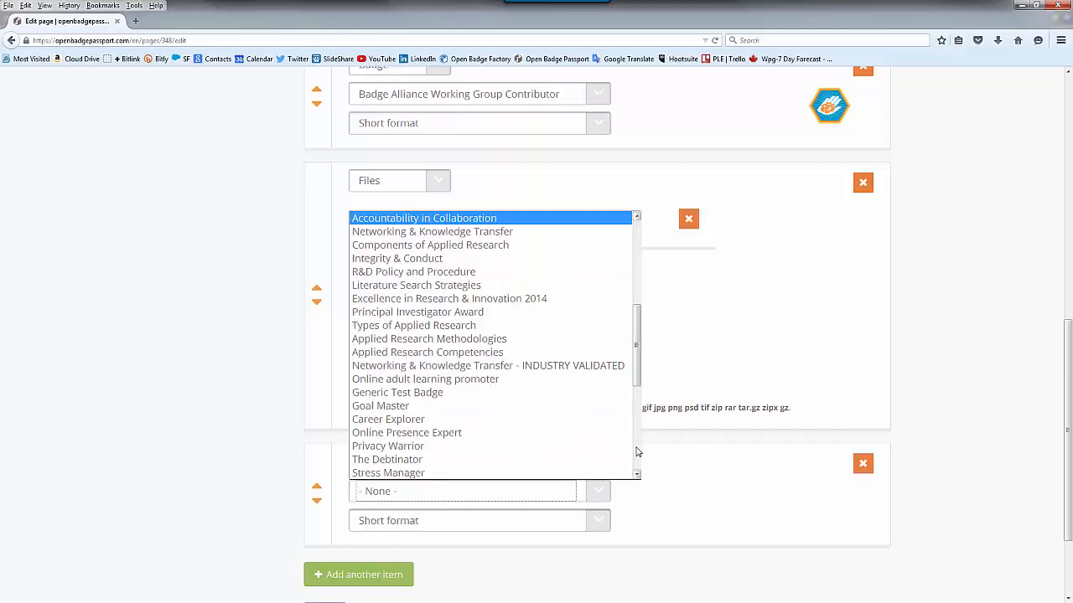
{"action": "left_click", "coordinate": [480, 381]}
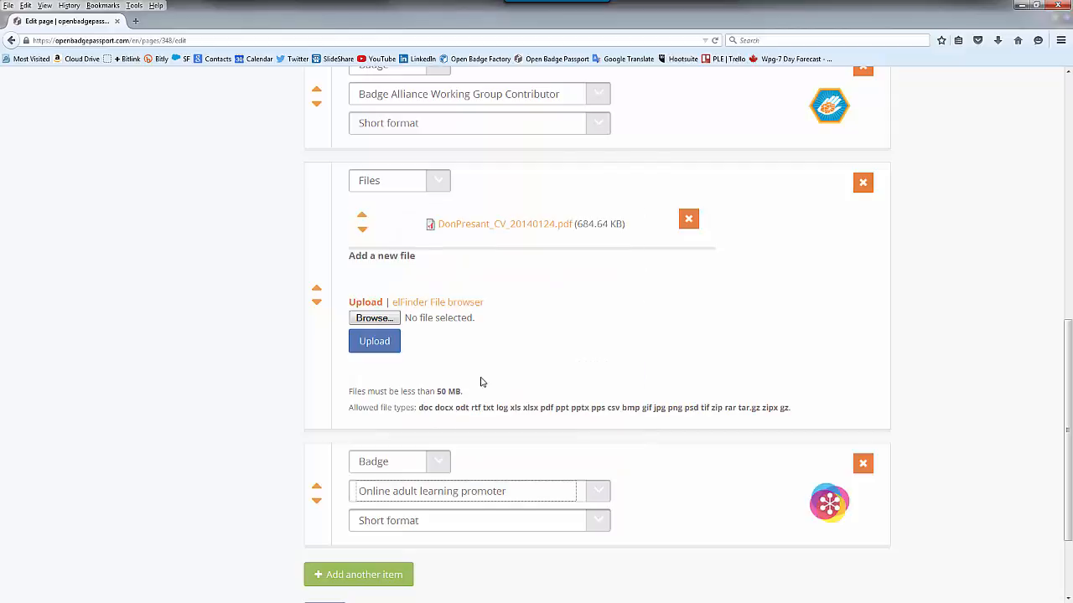
Step: Move the Online adult learning promoter badge above the Files item, save the page and check the new order in the themed view
{"action": "scroll", "coordinate": [658, 593], "scroll_direction": "down", "scroll_amount": 2}
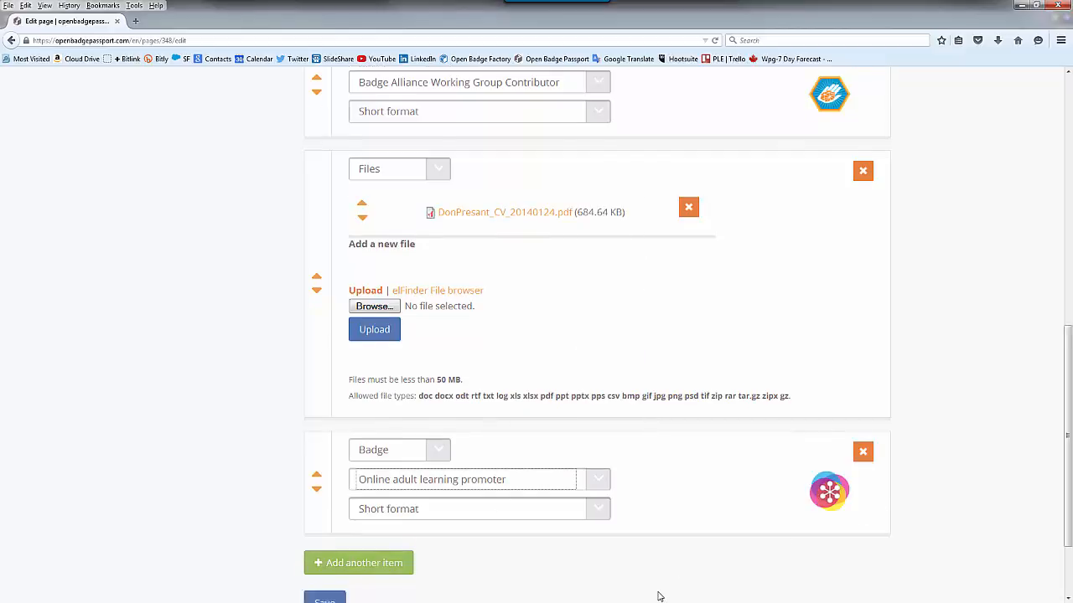
{"action": "scroll", "coordinate": [658, 593], "scroll_direction": "up", "scroll_amount": 3}
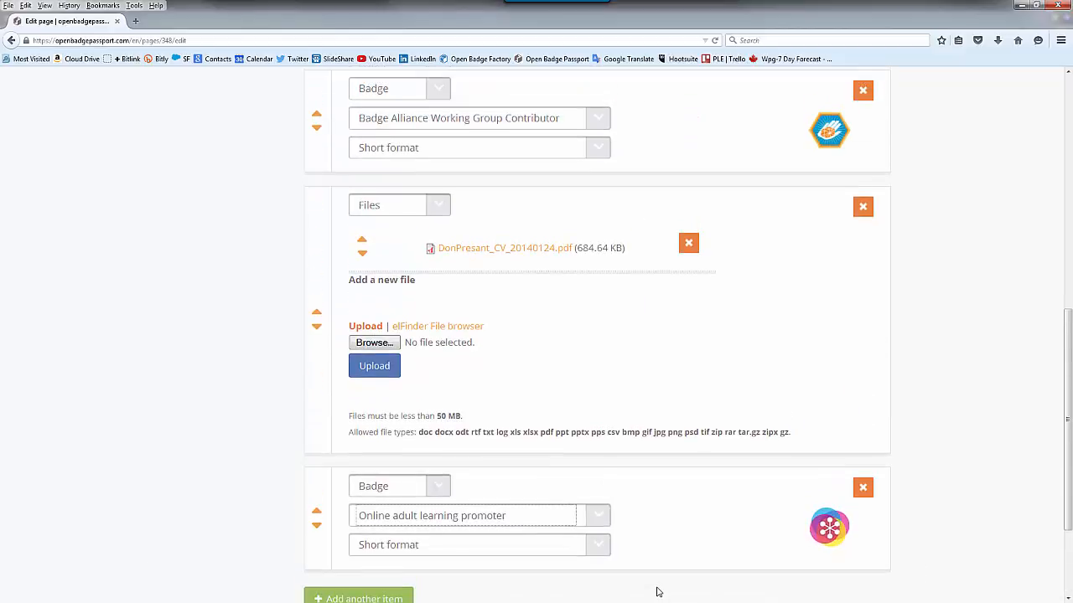
{"action": "left_click", "coordinate": [319, 511]}
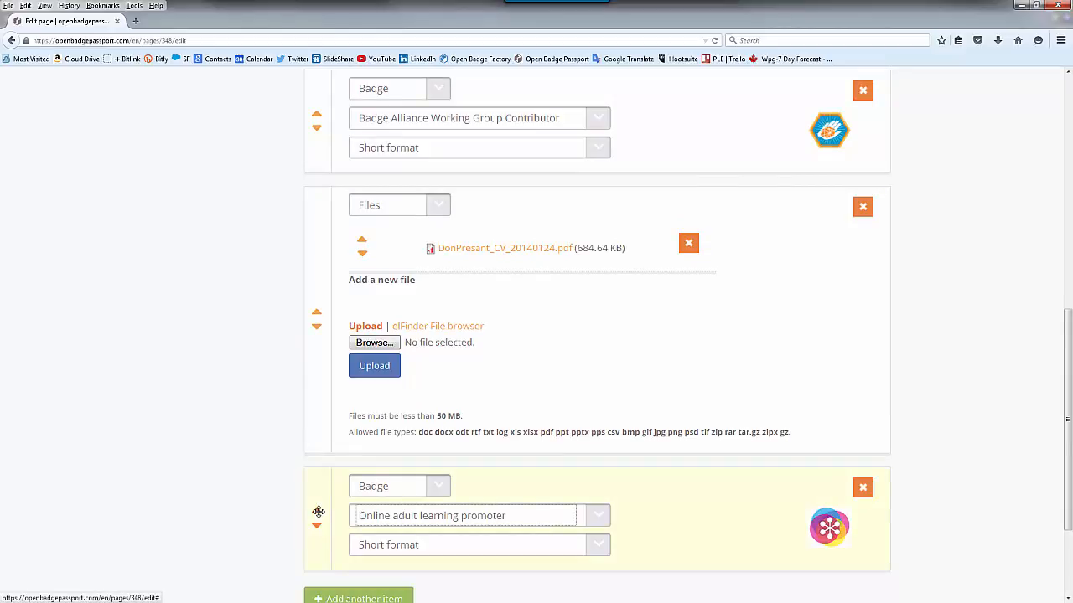
{"action": "left_click_drag", "start_coordinate": [319, 511], "coordinate": [331, 314]}
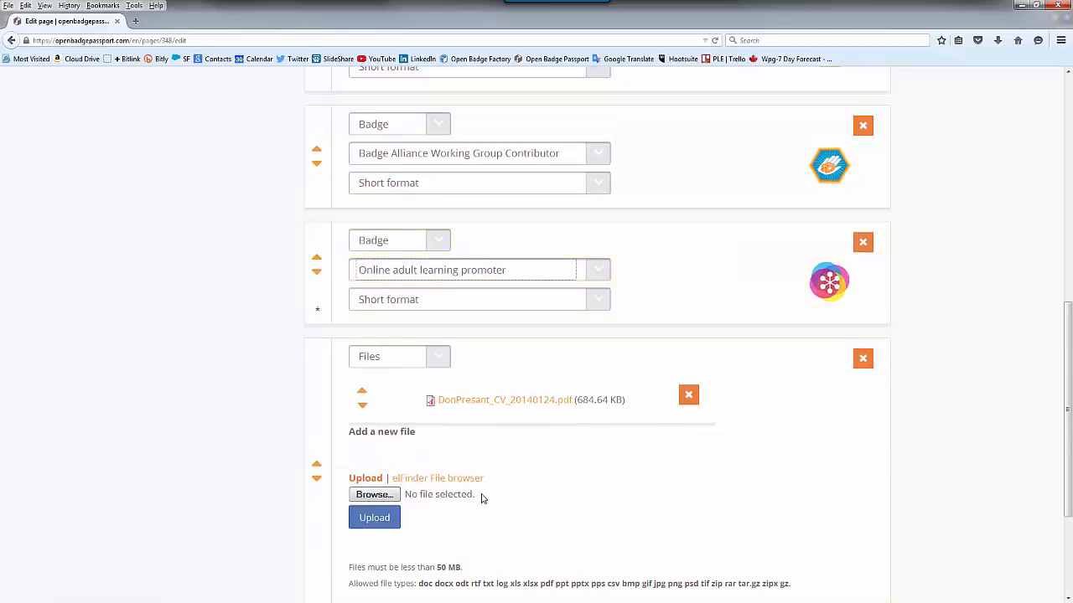
{"action": "scroll", "coordinate": [972, 486], "scroll_direction": "down", "scroll_amount": 3}
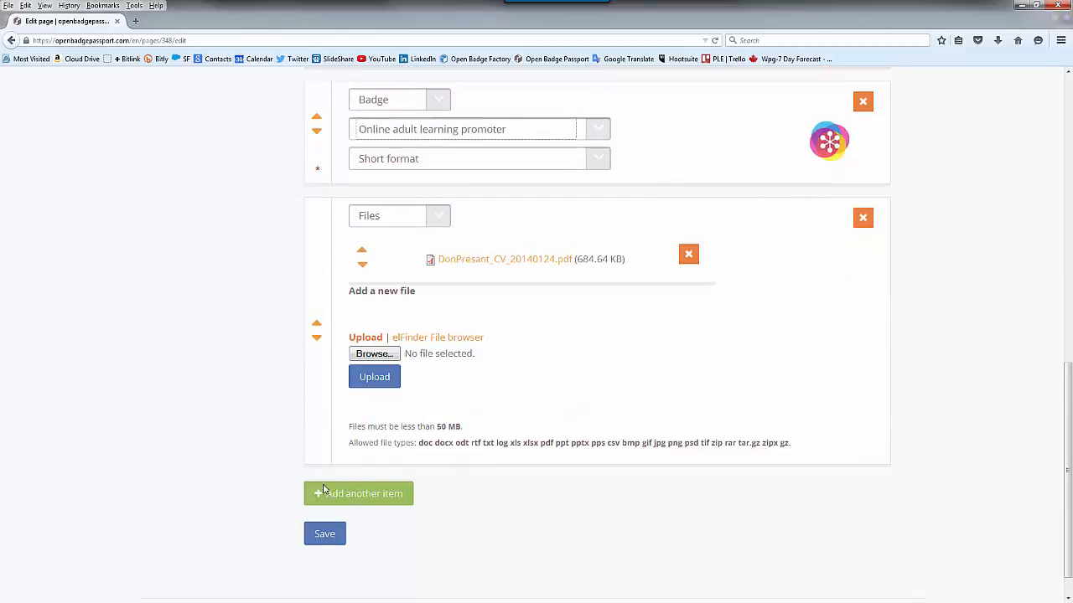
{"action": "left_click", "coordinate": [329, 538]}
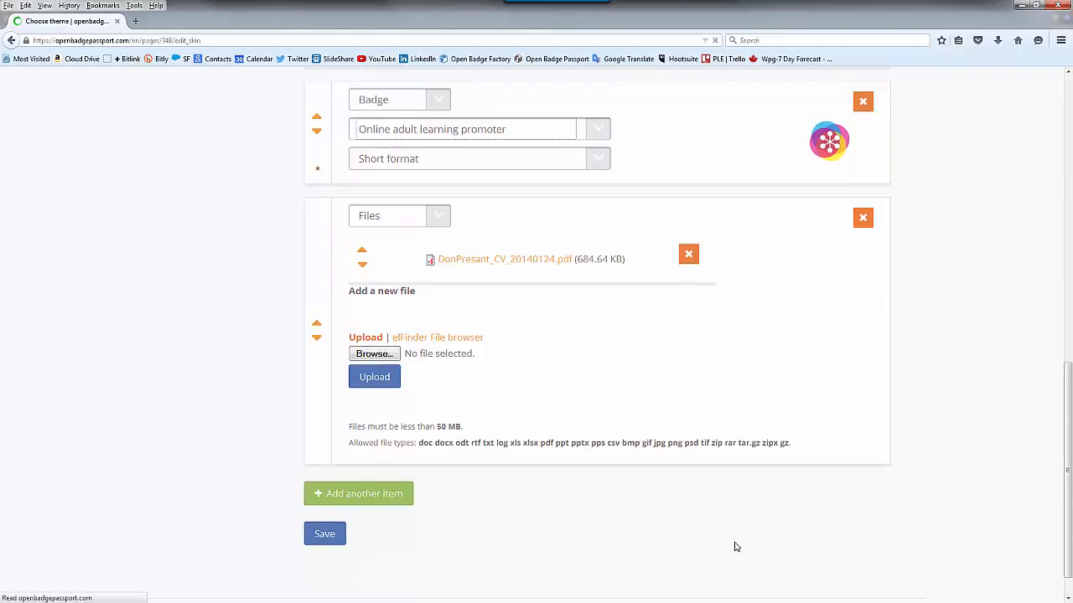
{"action": "scroll", "coordinate": [896, 490], "scroll_direction": "down", "scroll_amount": 1}
{"action": "scroll", "coordinate": [895, 490], "scroll_direction": "down", "scroll_amount": 10}
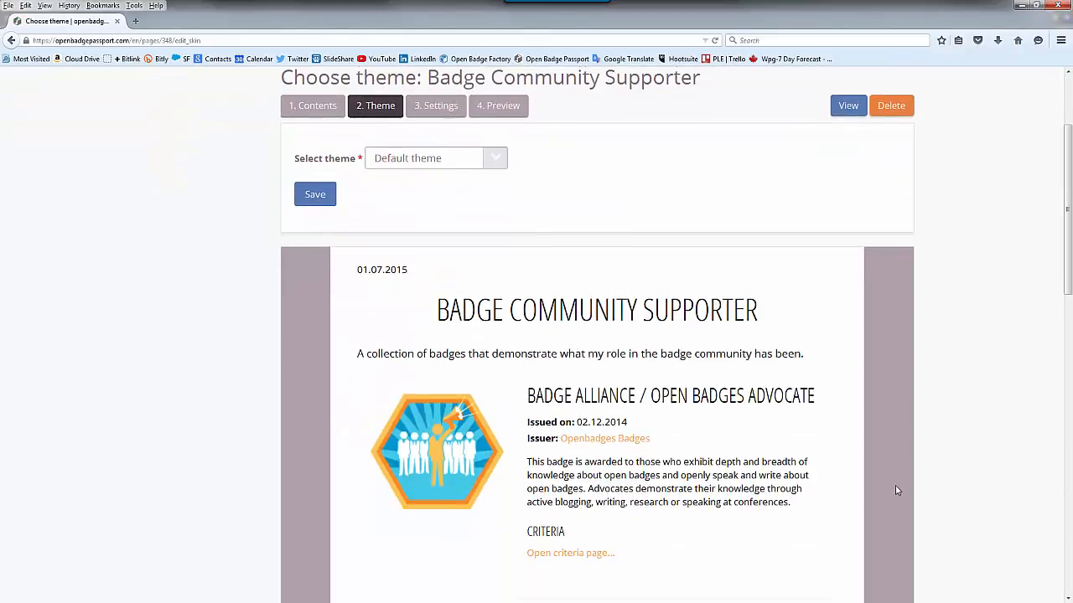
{"action": "scroll", "coordinate": [894, 490], "scroll_direction": "down", "scroll_amount": 5}
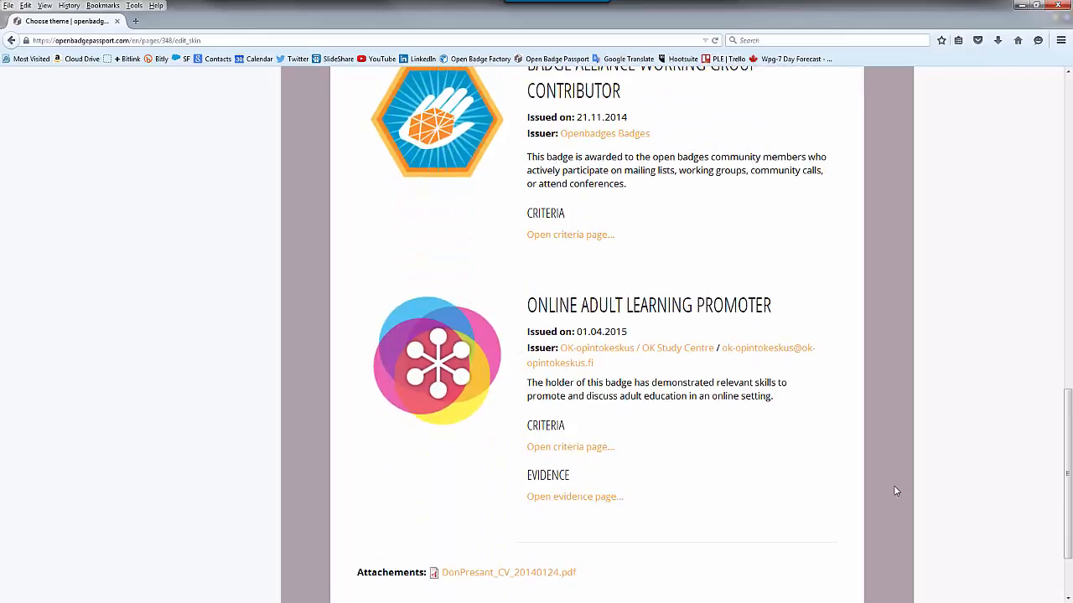
{"action": "scroll", "coordinate": [615, 487], "scroll_direction": "up", "scroll_amount": 15}
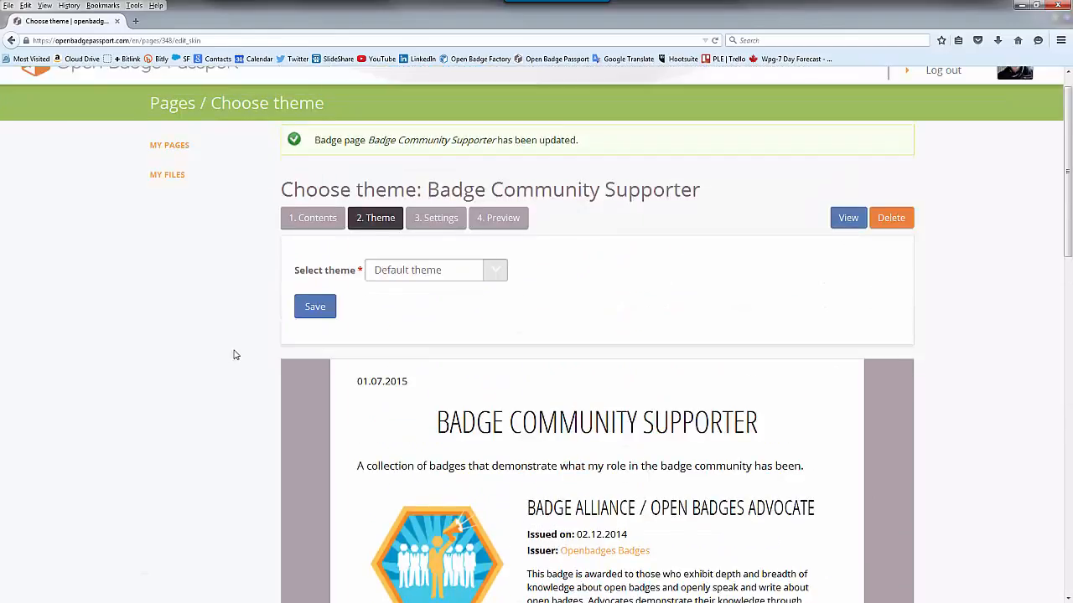
Step: Return to the page contents, delete the Files item holding the CV PDF and save the page
{"action": "left_click", "coordinate": [326, 221]}
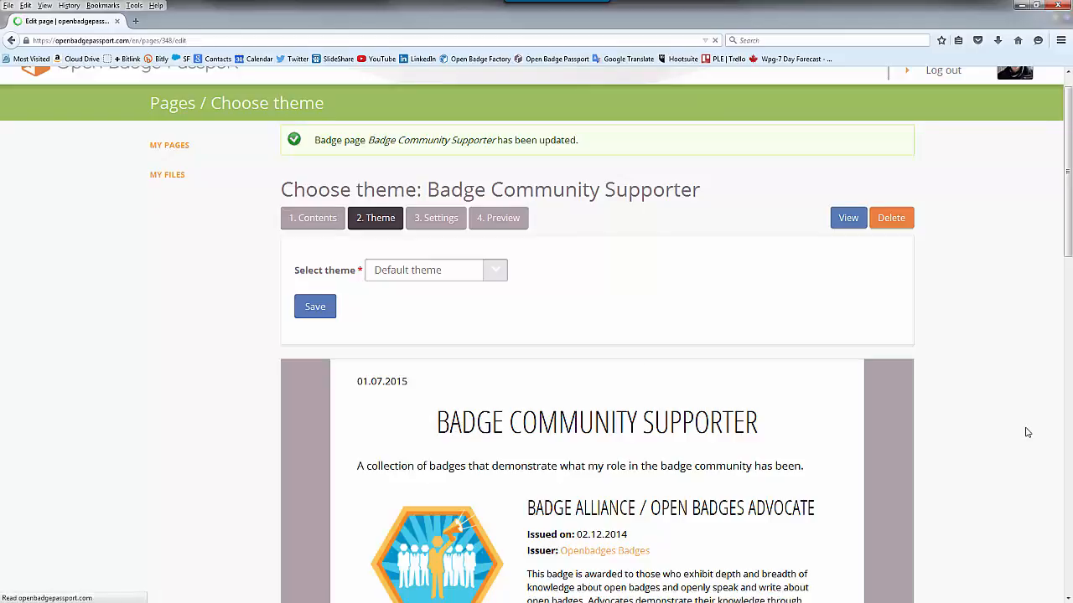
{"action": "scroll", "coordinate": [1028, 435], "scroll_direction": "down", "scroll_amount": 5}
{"action": "scroll", "coordinate": [1027, 436], "scroll_direction": "down", "scroll_amount": 4}
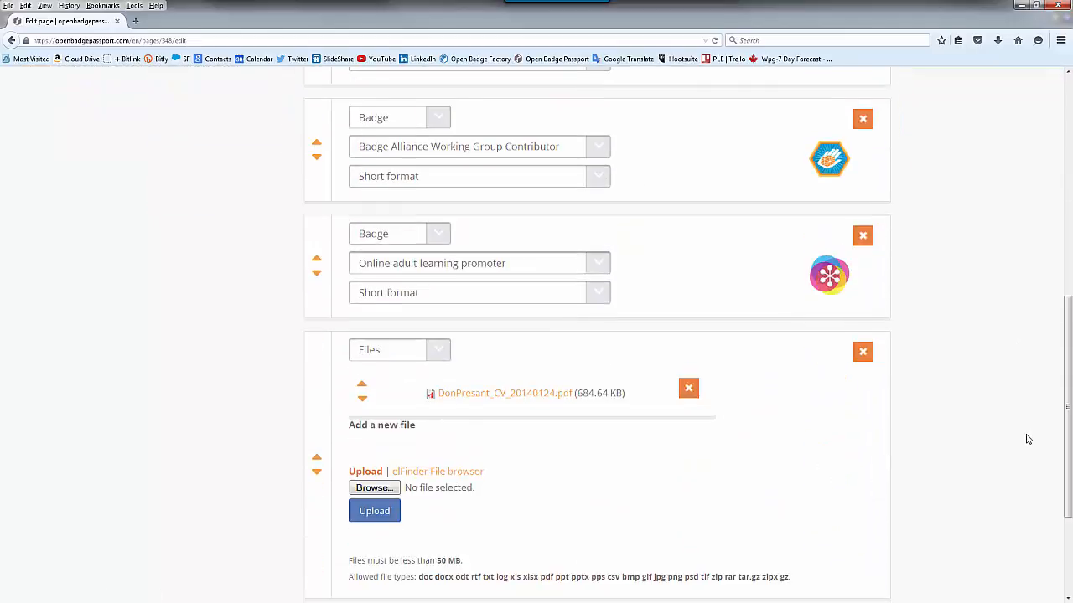
{"action": "left_click", "coordinate": [864, 284]}
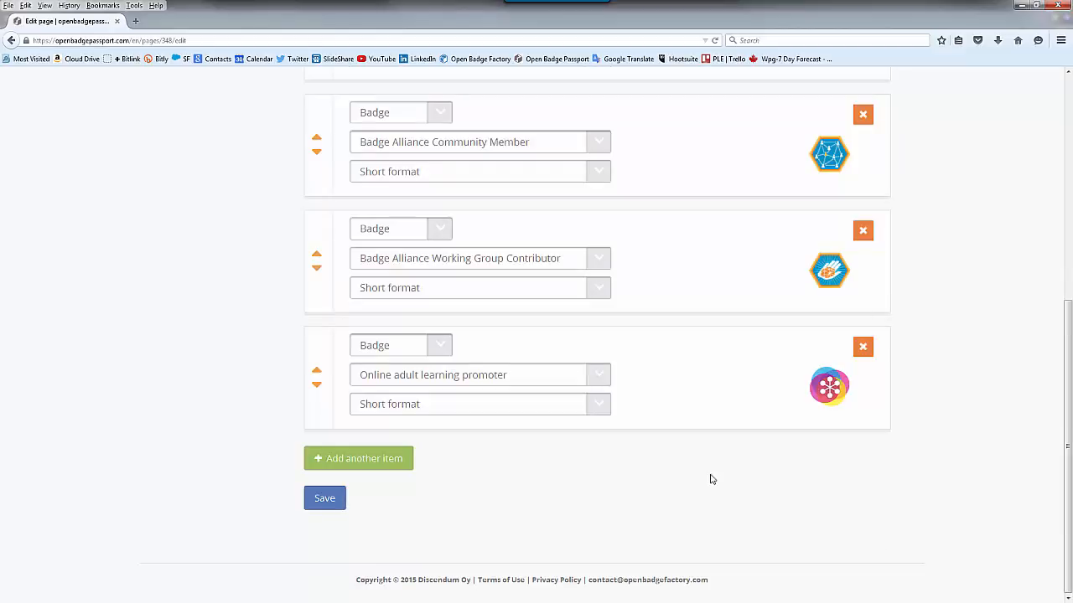
{"action": "left_click", "coordinate": [325, 499]}
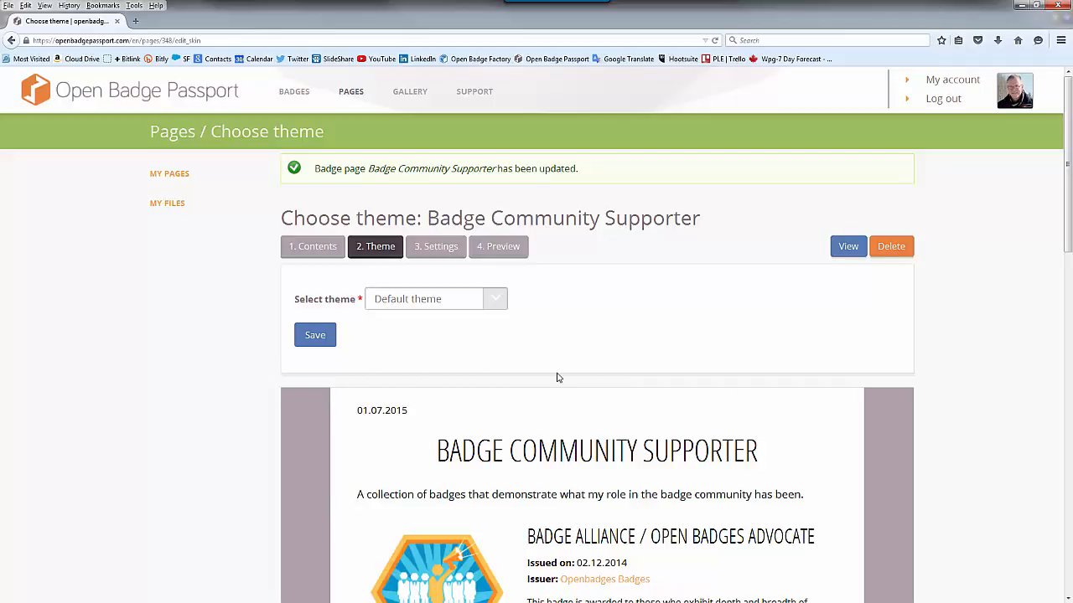
Step: Try the Custom, Classic and Handmade themes on the badge page
{"action": "left_click", "coordinate": [496, 302]}
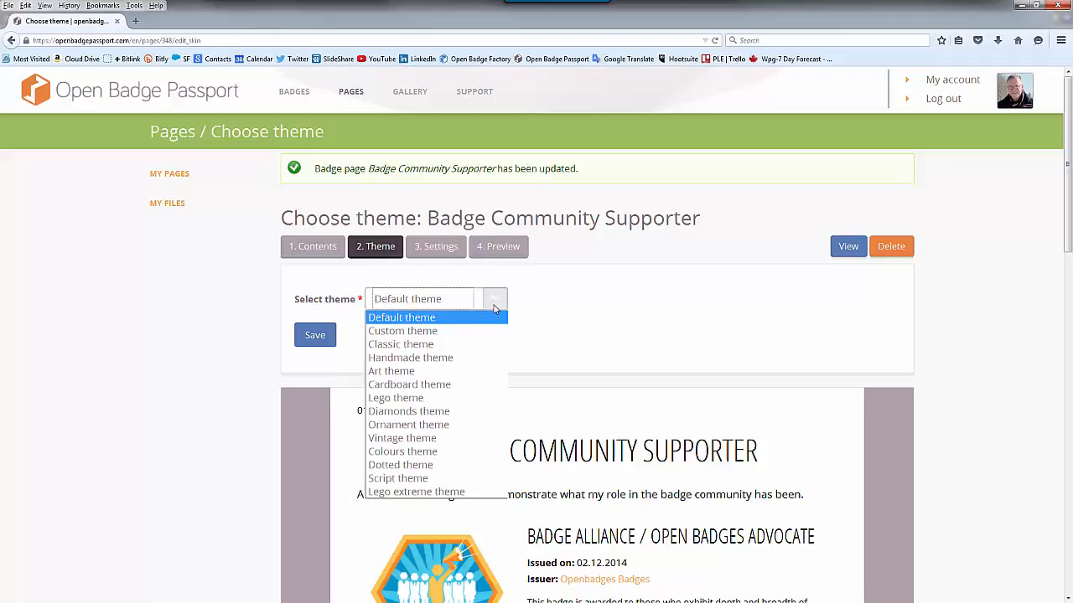
{"action": "left_click", "coordinate": [469, 331]}
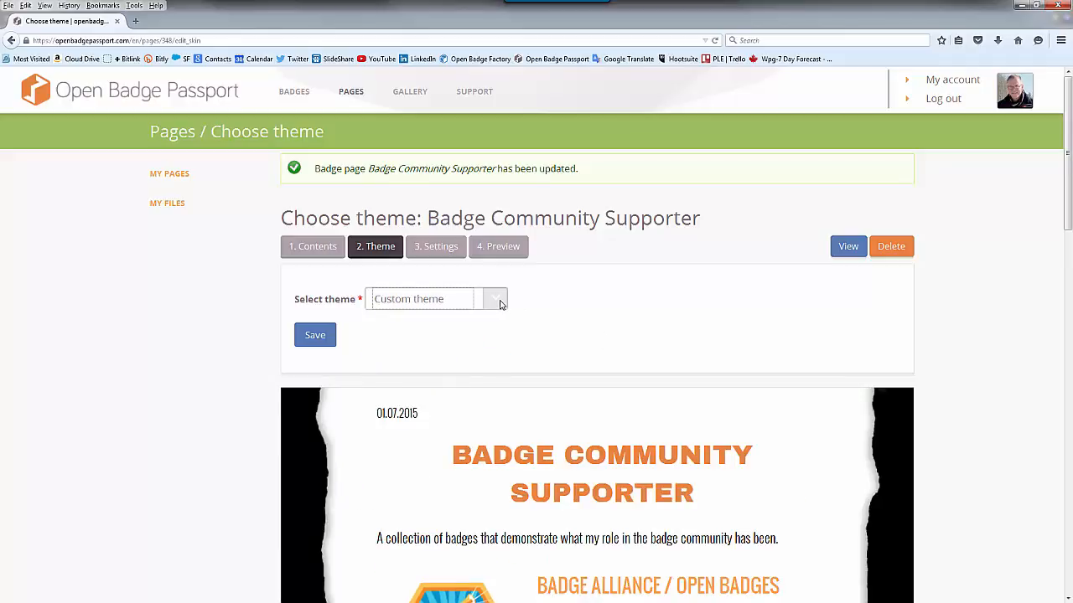
{"action": "left_click", "coordinate": [500, 305]}
{"action": "left_click", "coordinate": [491, 344]}
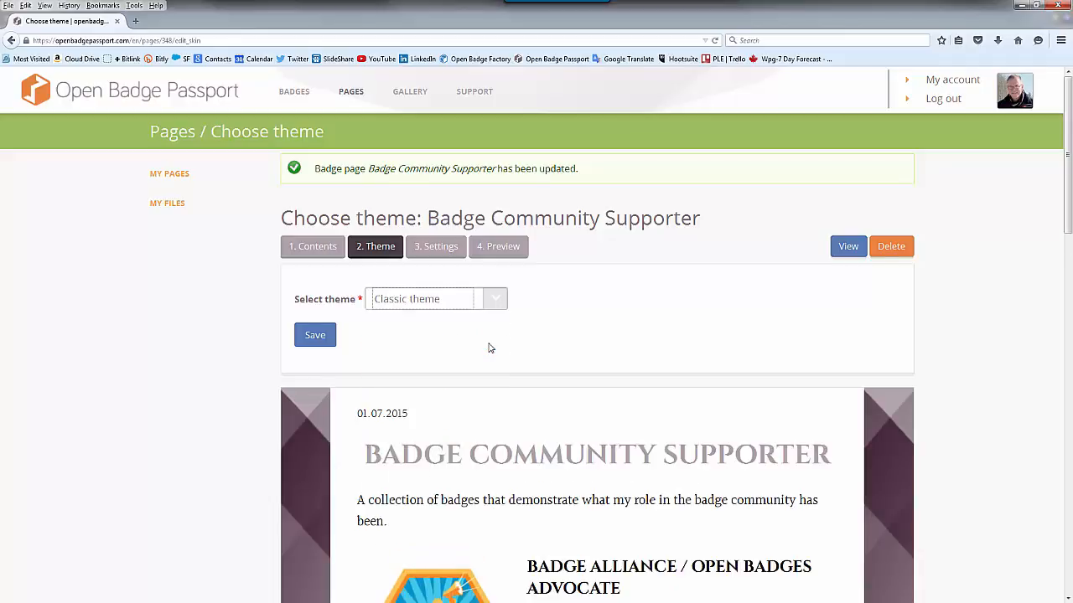
{"action": "left_click", "coordinate": [496, 300]}
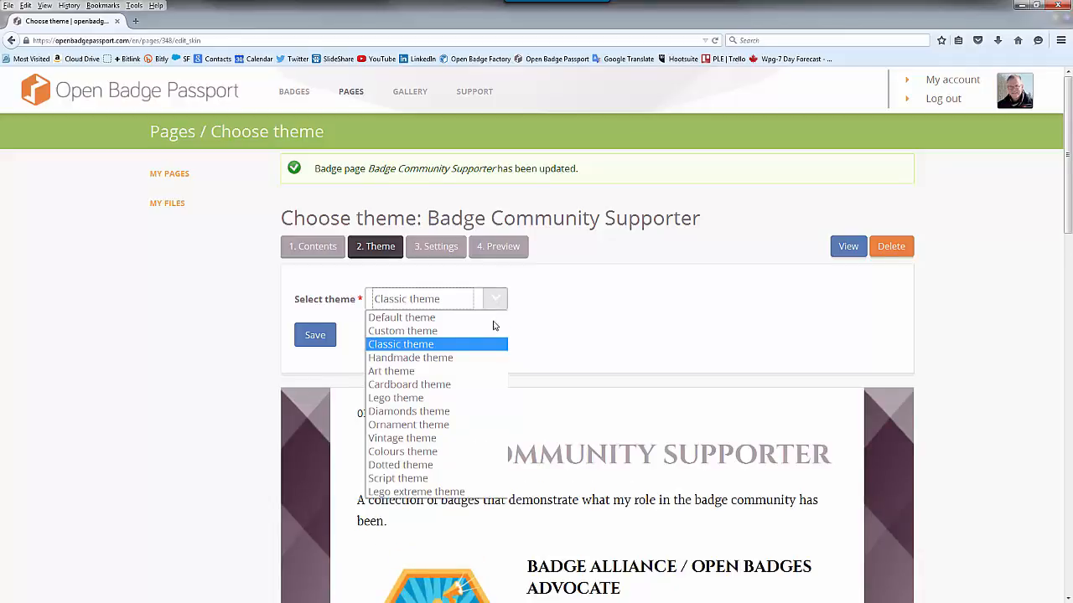
{"action": "left_click", "coordinate": [487, 359]}
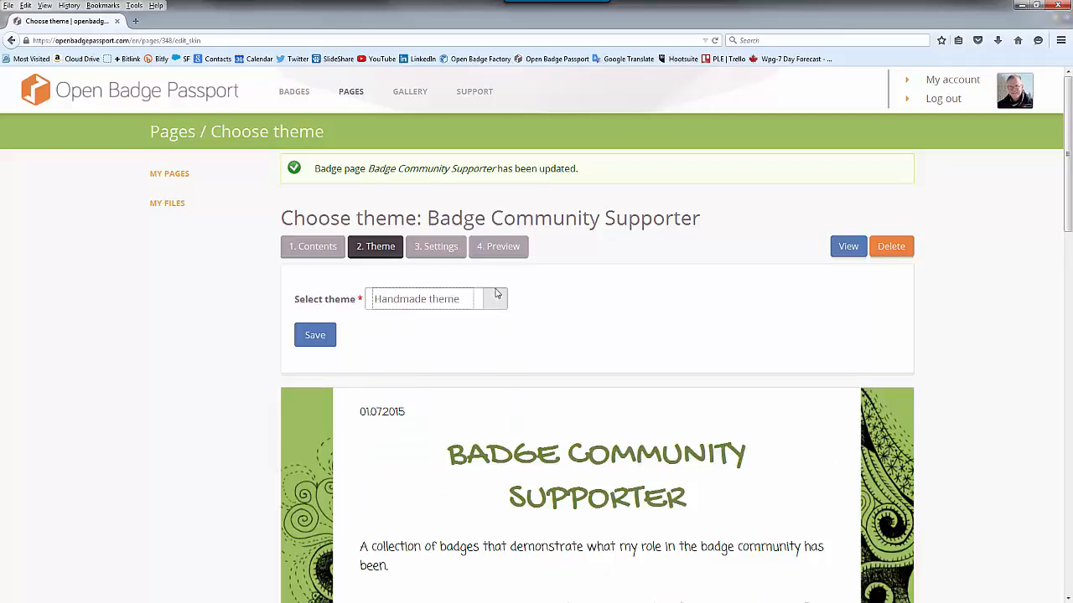
Step: Apply the Art theme to the badge page, check how the badges look and save the theme
{"action": "left_click", "coordinate": [494, 300]}
{"action": "left_click", "coordinate": [484, 371]}
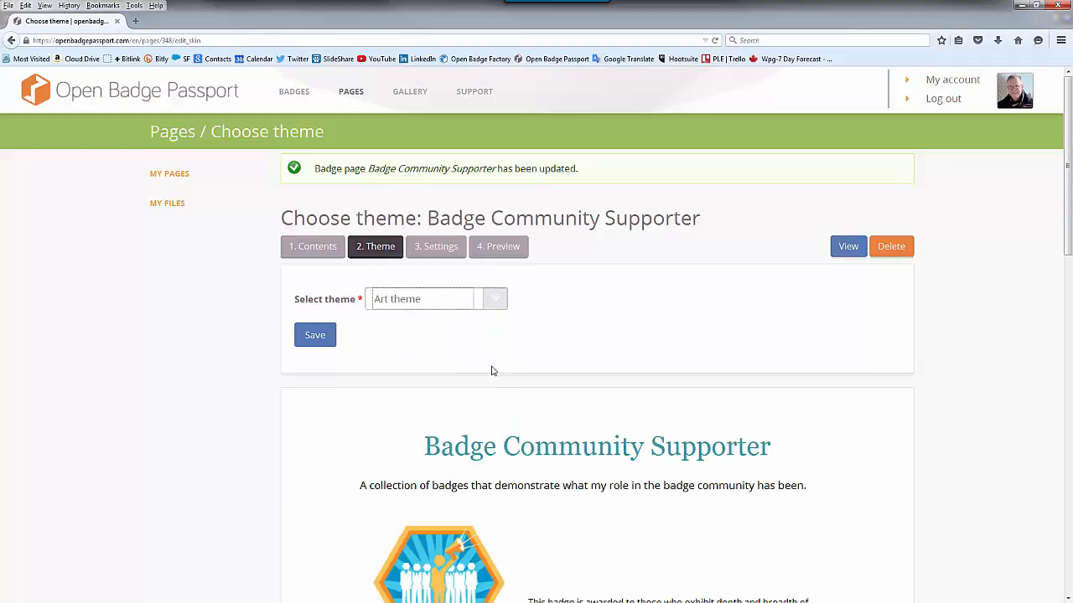
{"action": "scroll", "coordinate": [677, 332], "scroll_direction": "down", "scroll_amount": 5}
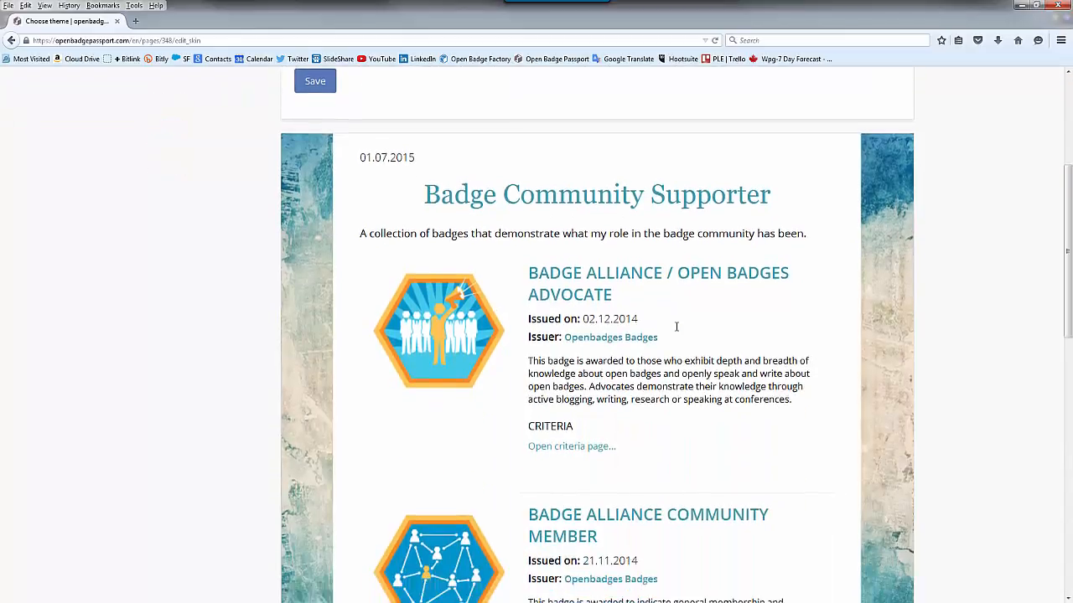
{"action": "scroll", "coordinate": [677, 330], "scroll_direction": "up", "scroll_amount": 5}
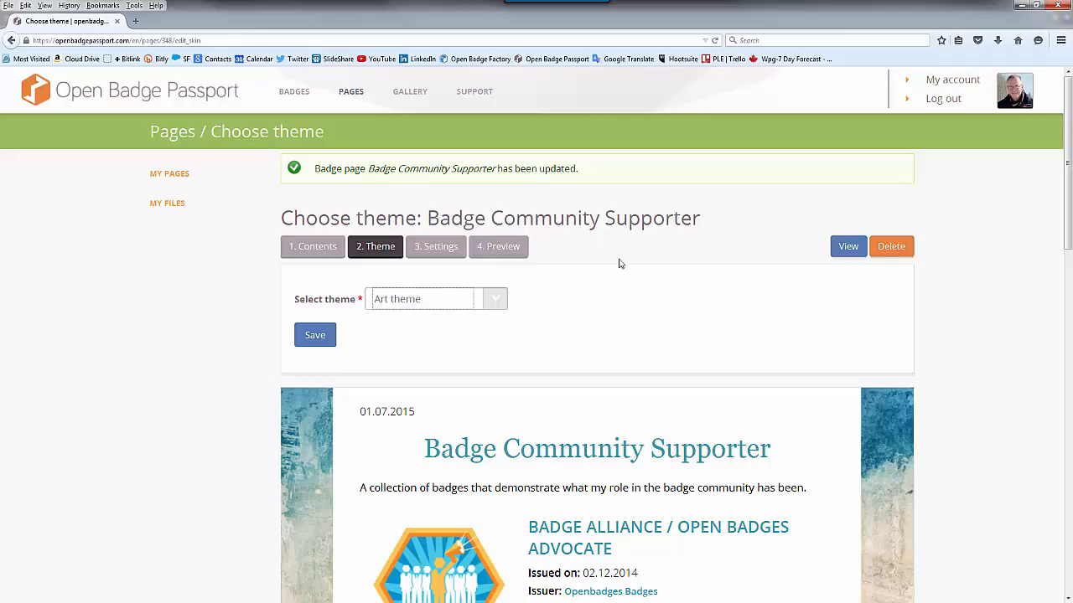
{"action": "left_click", "coordinate": [305, 340]}
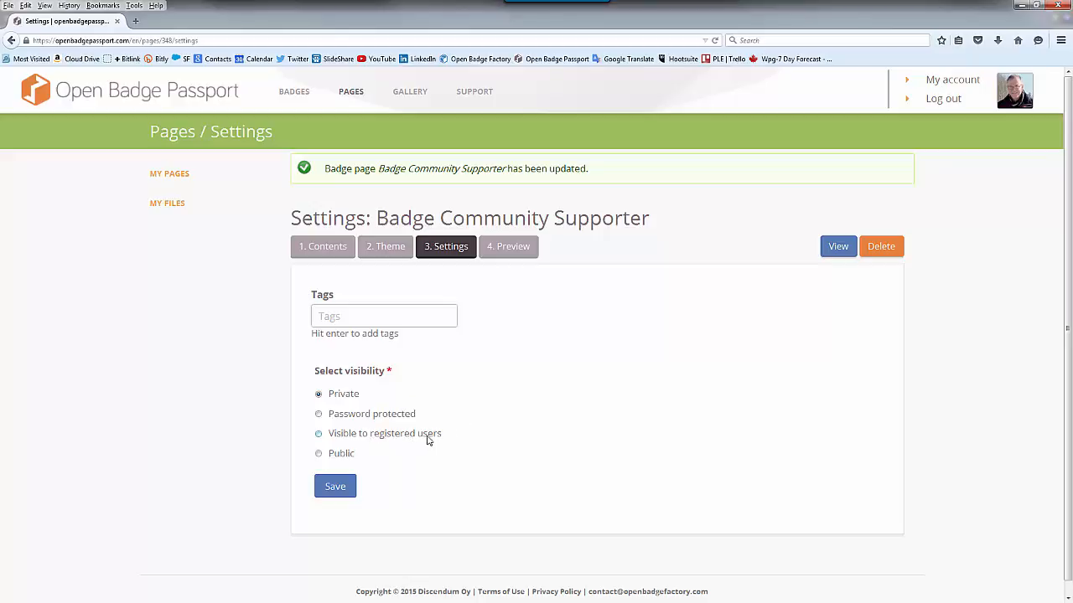
Step: Set the badge page's visibility to Public and save the settings
{"action": "left_click", "coordinate": [318, 454]}
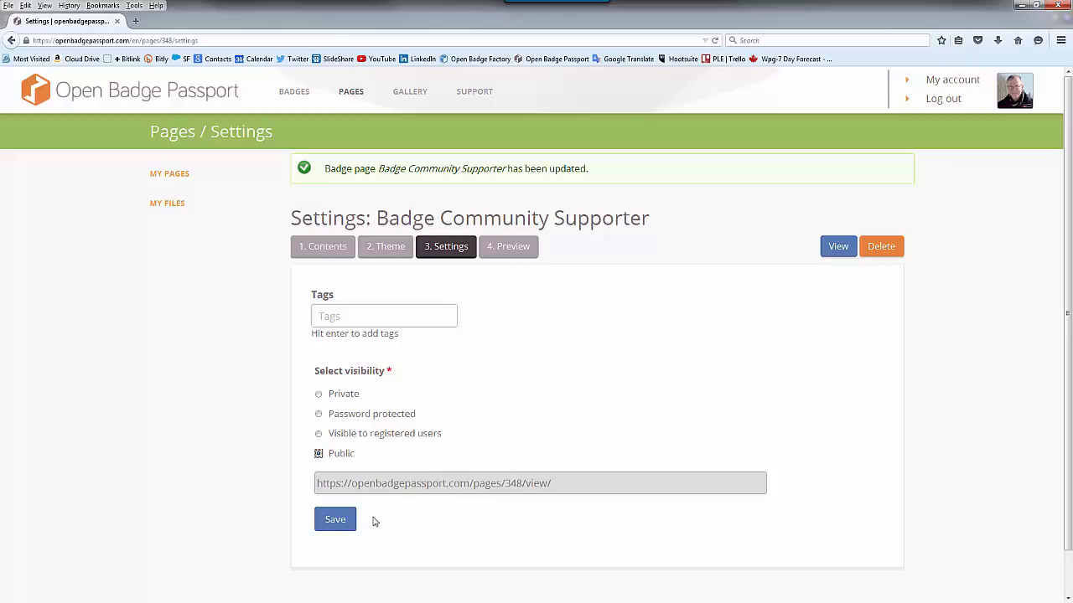
{"action": "left_click", "coordinate": [336, 526]}
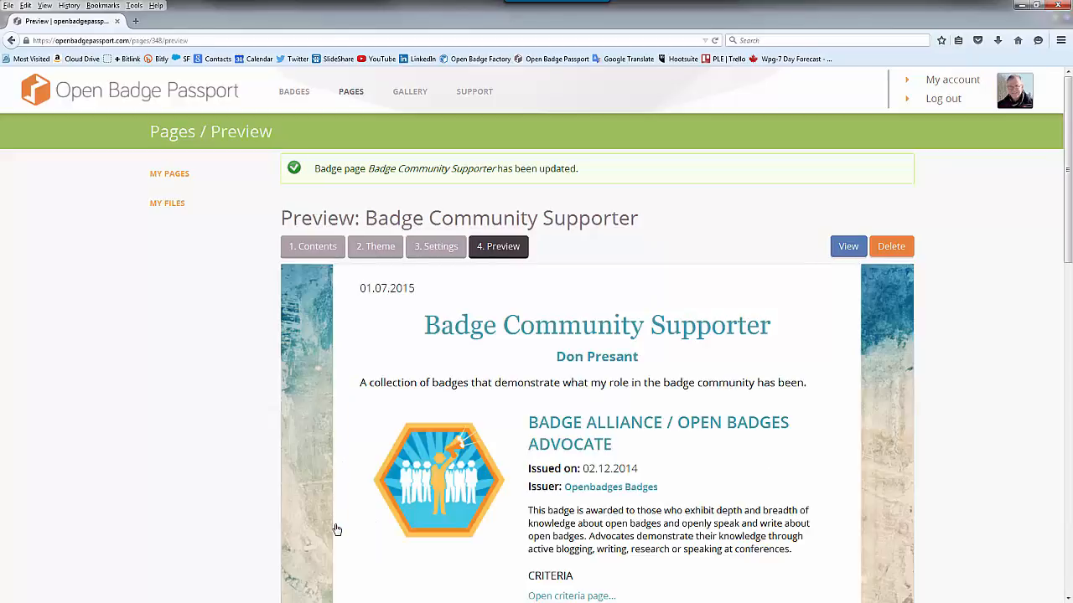
Step: Review the published page in Chrome through its public link and open the evidence page of the Online adult learning promoter badge
{"action": "left_click_drag", "start_coordinate": [587, 253], "coordinate": [314, 258]}
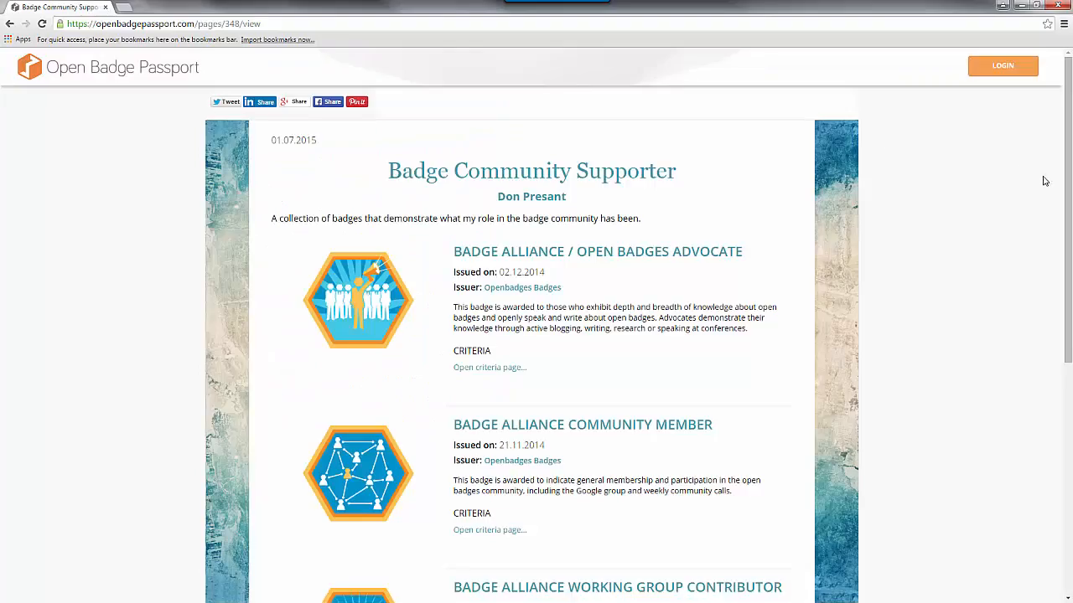
{"action": "scroll", "coordinate": [1032, 185], "scroll_direction": "down", "scroll_amount": 1}
{"action": "scroll", "coordinate": [1031, 186], "scroll_direction": "down", "scroll_amount": 3}
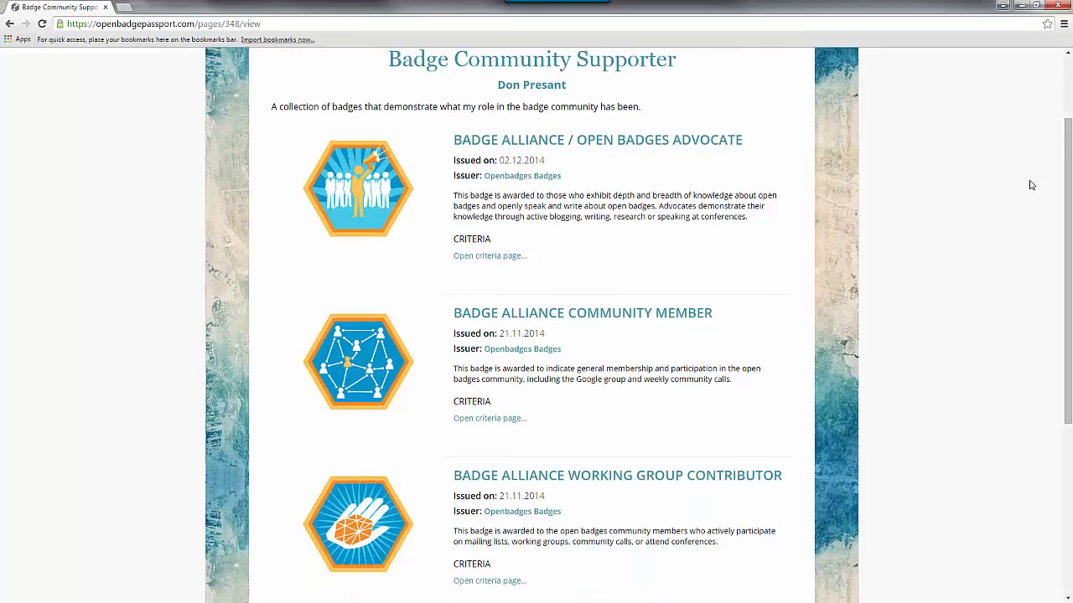
{"action": "scroll", "coordinate": [1032, 185], "scroll_direction": "up", "scroll_amount": 4}
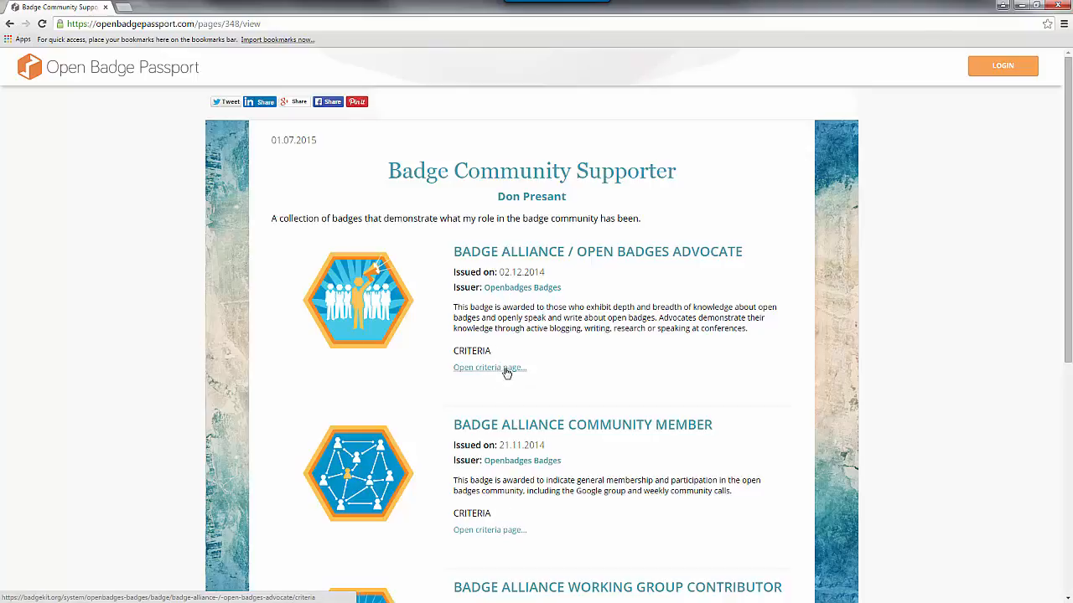
{"action": "scroll", "coordinate": [503, 377], "scroll_direction": "down", "scroll_amount": 4}
{"action": "scroll", "coordinate": [622, 380], "scroll_direction": "down", "scroll_amount": 2}
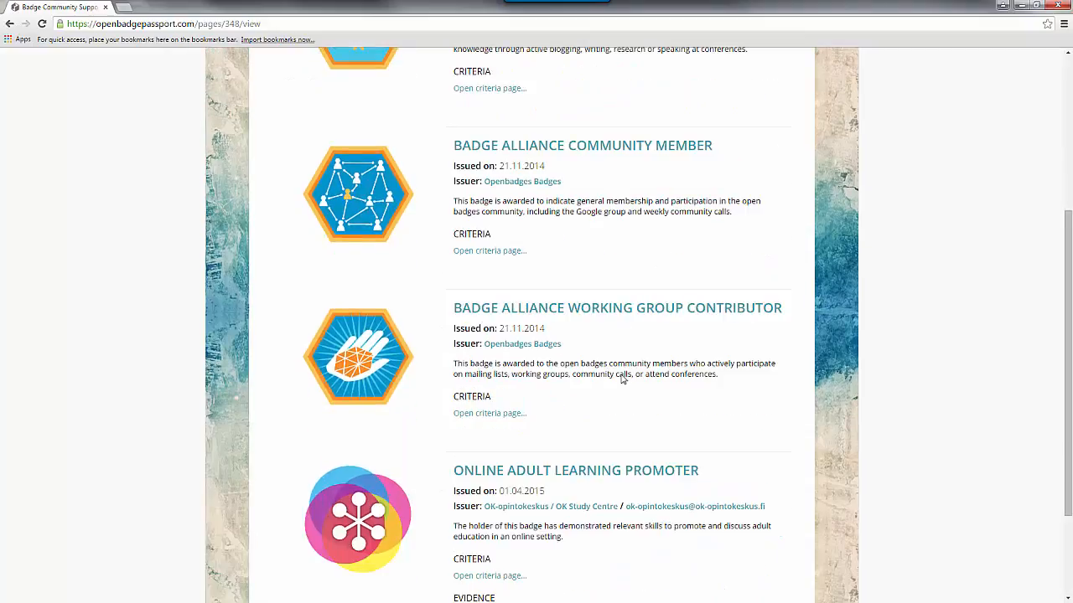
{"action": "left_click", "coordinate": [508, 560]}
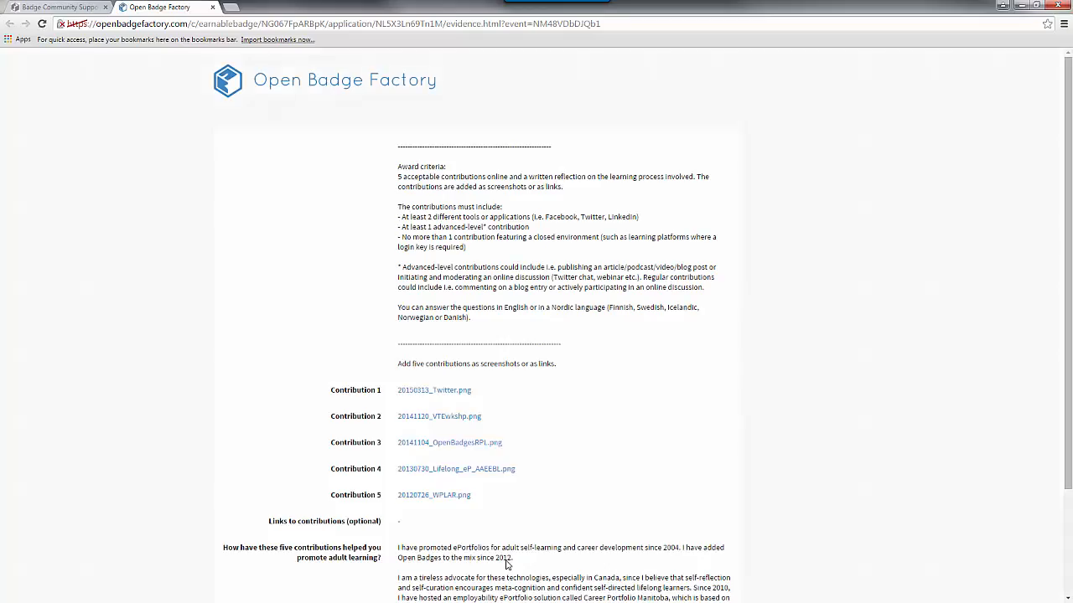
Step: Return from the evidence page to the public badge page, close Chrome and go back to the page view in Firefox
{"action": "left_click", "coordinate": [76, 9]}
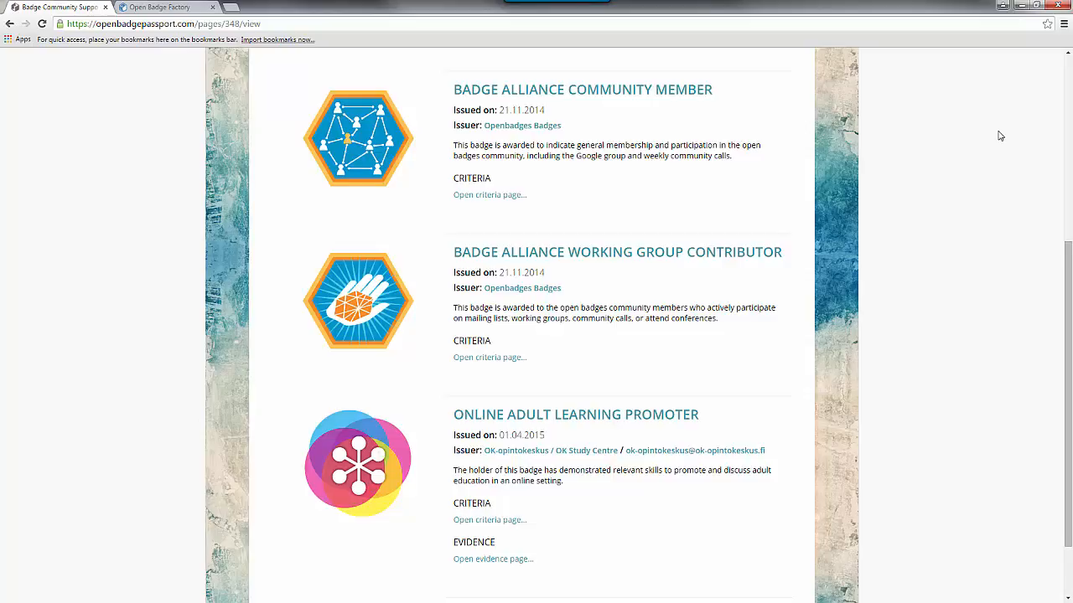
{"action": "left_click", "coordinate": [1058, 5]}
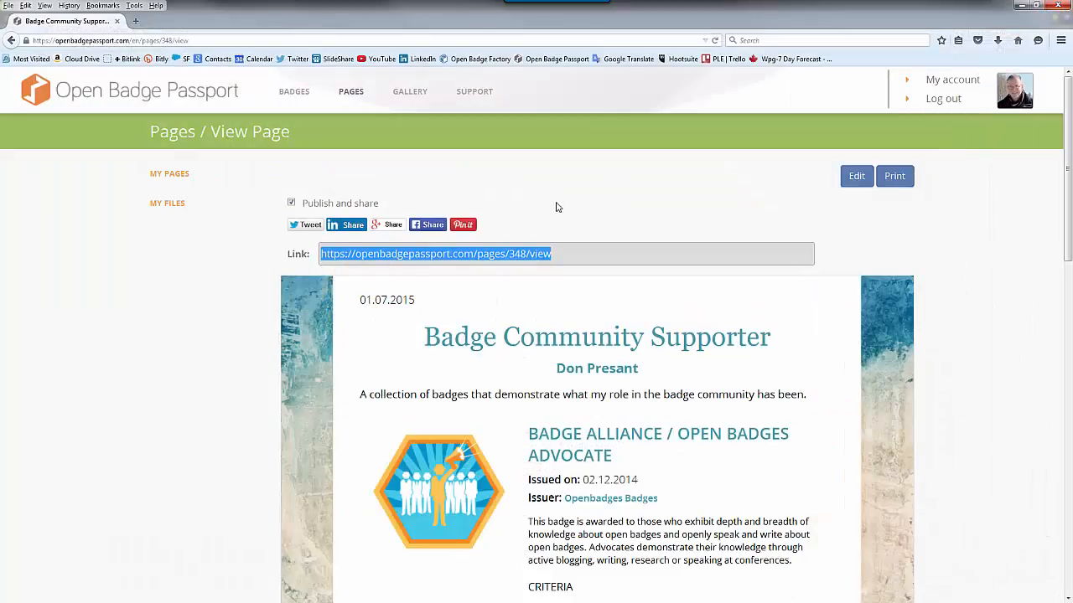
{"action": "left_click", "coordinate": [554, 208]}
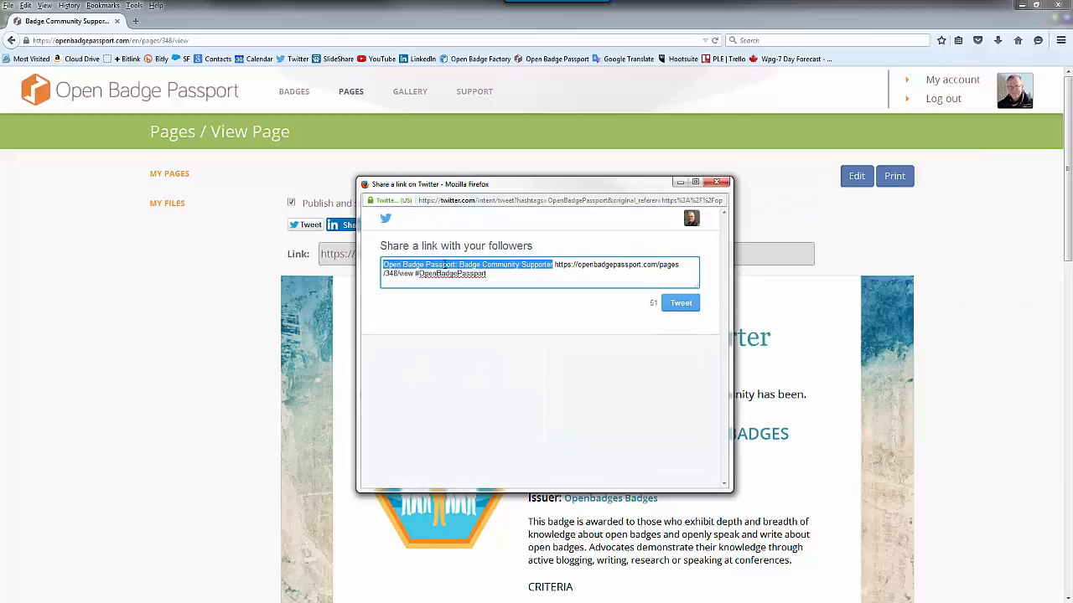
Step: Share the badge page on Twitter with the extra hashtag #openbadges, post the tweet and close the sharing window
{"action": "left_click", "coordinate": [402, 265]}
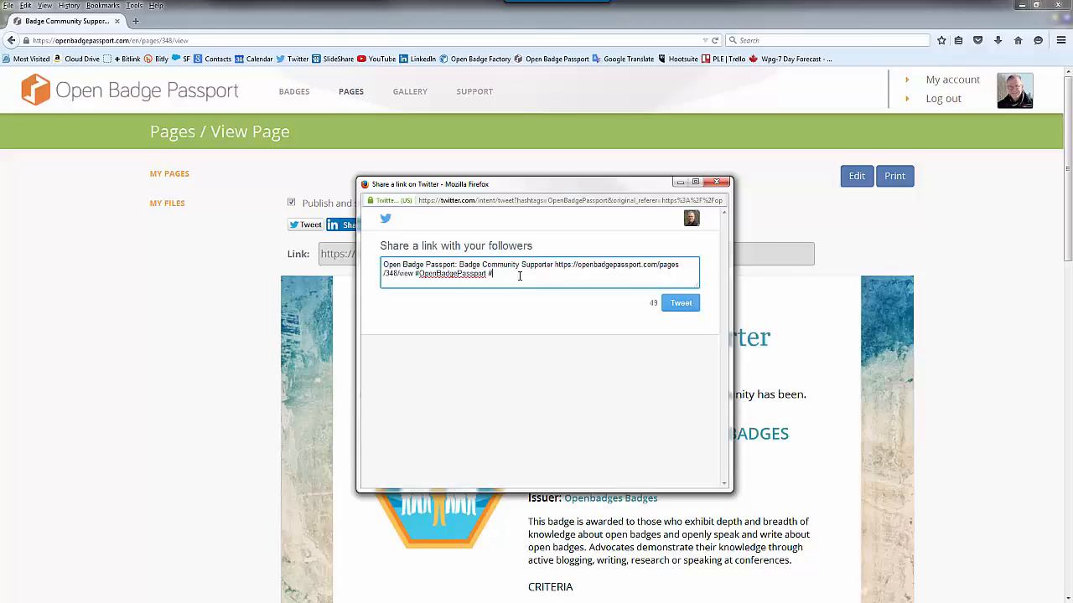
{"action": "type", "text": "openbadges"}
{"action": "left_click", "coordinate": [693, 305]}
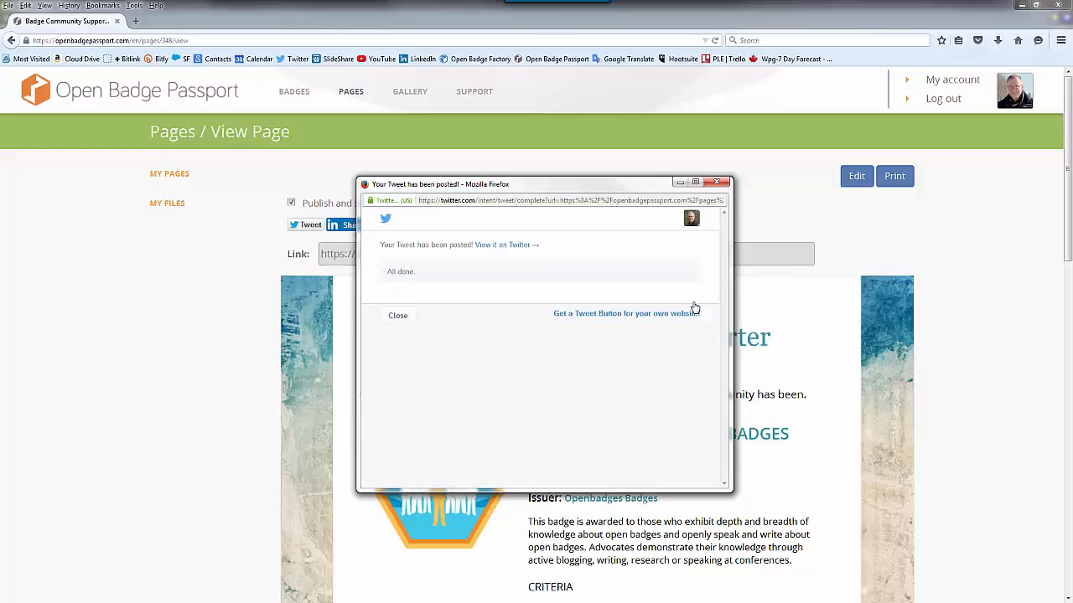
{"action": "left_click", "coordinate": [717, 182]}
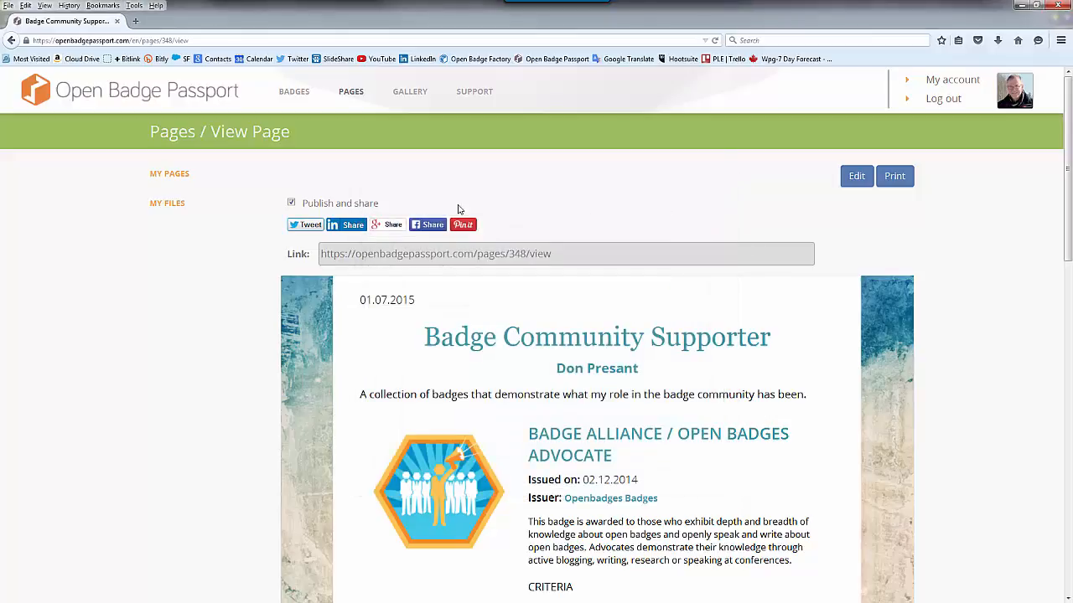
Step: Share the badge page publicly on LinkedIn with the update "This is a page rather than just a single Open Badge" and close the sharing window
{"action": "left_click", "coordinate": [351, 226]}
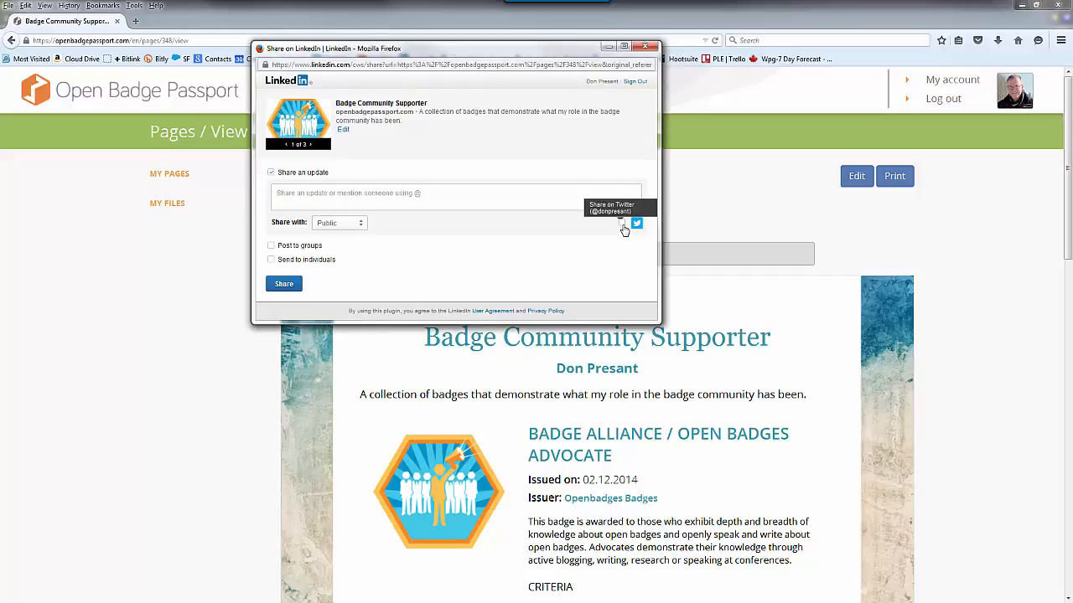
{"action": "left_click", "coordinate": [387, 196]}
{"action": "type", "text": "This"}
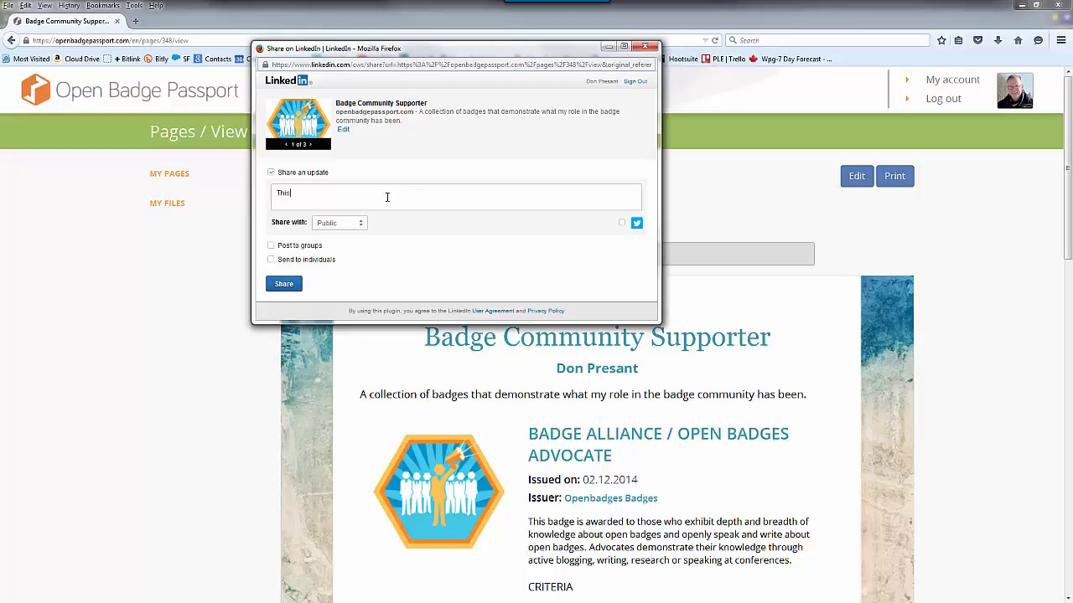
{"action": "type", "text": " is a page rather than just a single Open Badge"}
{"action": "left_click", "coordinate": [284, 285]}
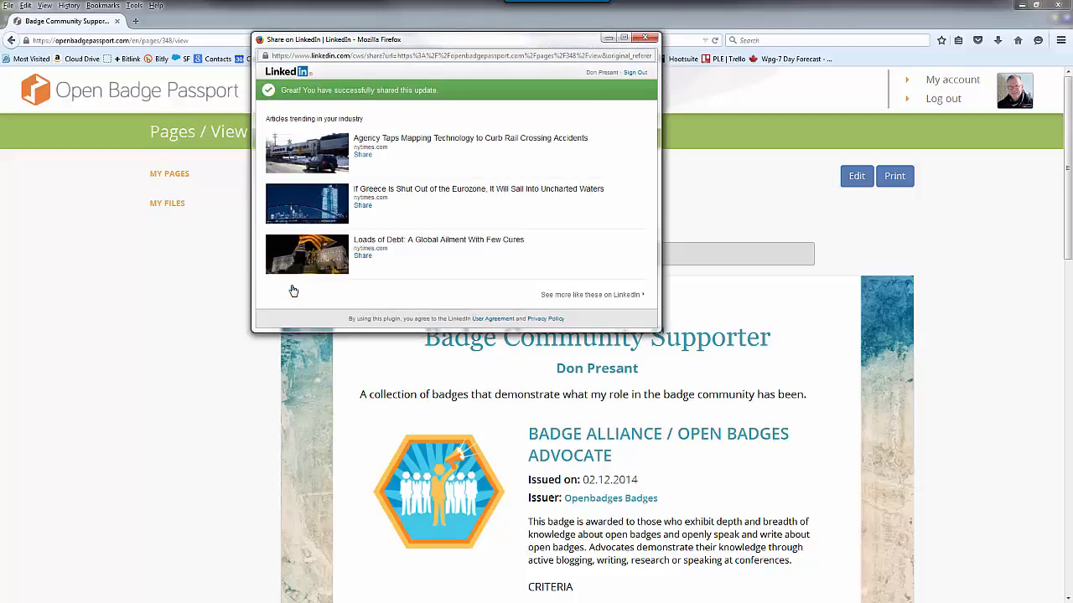
{"action": "left_click", "coordinate": [643, 40]}
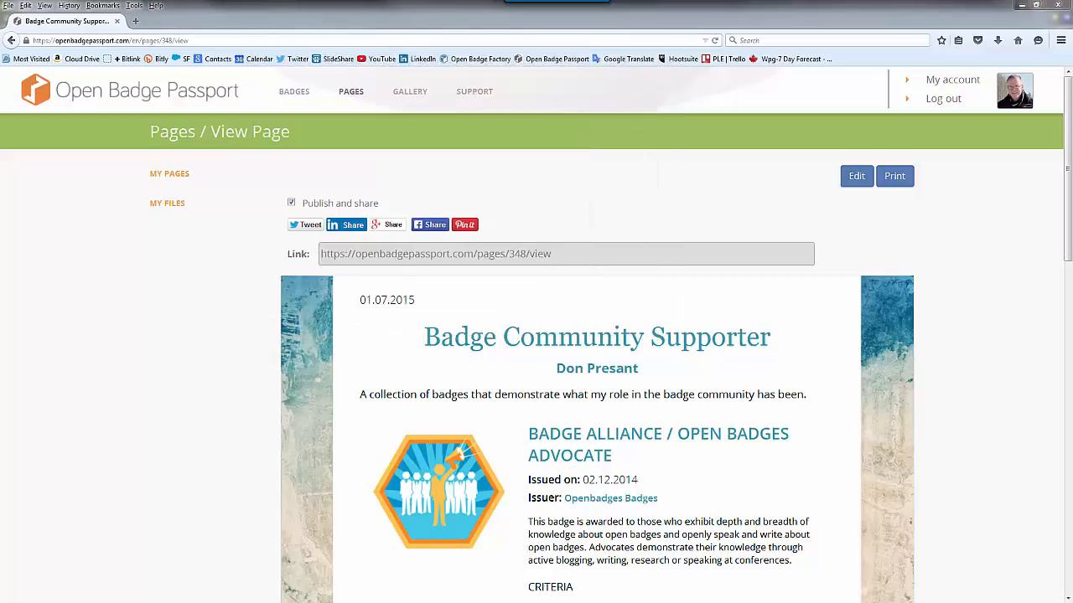